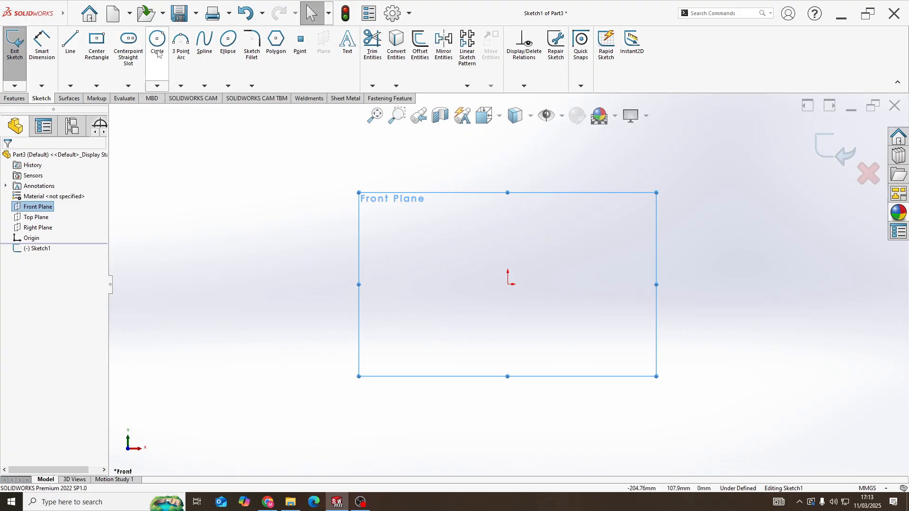
Sketch two concentric circles centred on the origin, the inner one about 55 mm in diameter.
left_click(157, 43)
left_click_drag(508, 284, 562, 339)
left_click_drag(508, 284, 532, 324)
Dimension the inner circle's diameter as 20 mm.
left_click(55, 67)
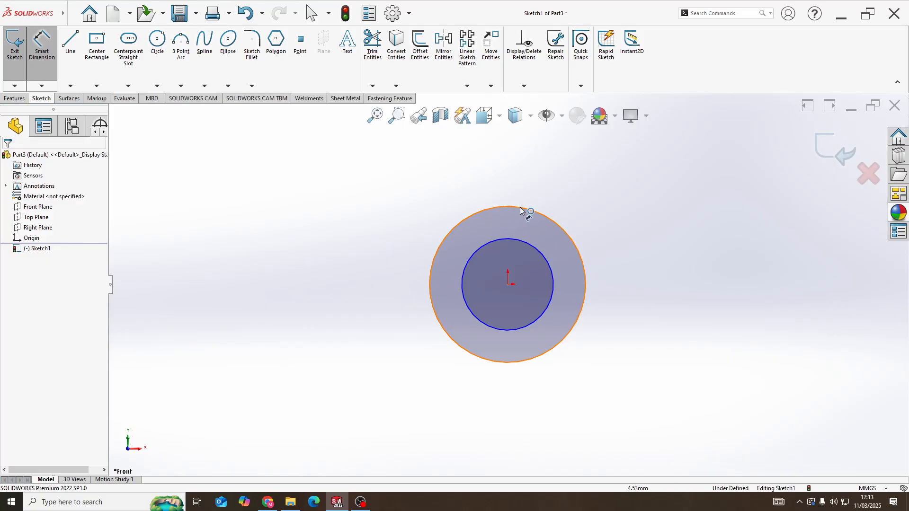
left_click(553, 277)
left_click(646, 289)
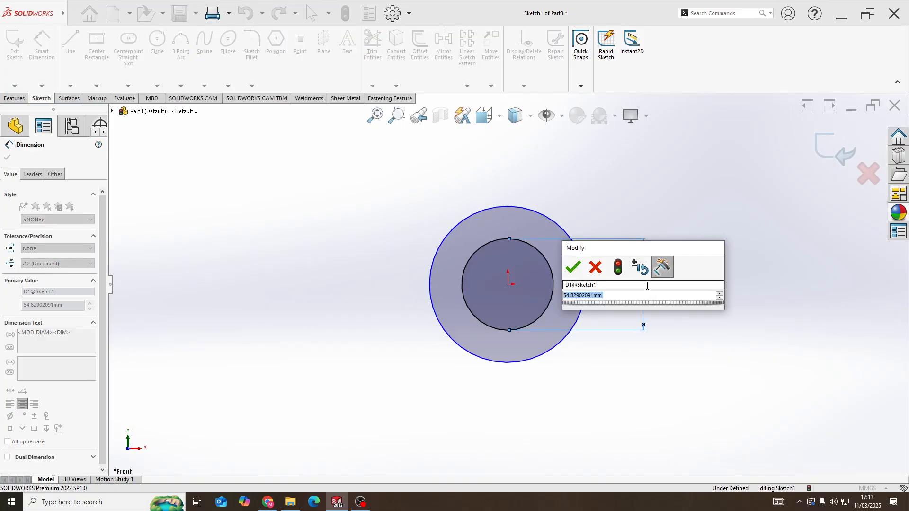
type("20")
key("Return")
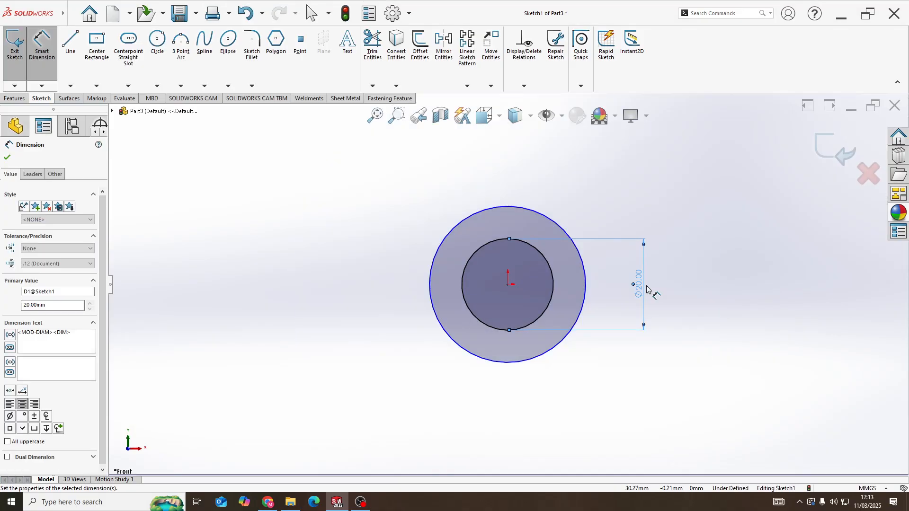
Dimension the outer circle's diameter as 30 mm.
left_click(585, 280)
left_click(681, 282)
type("3")
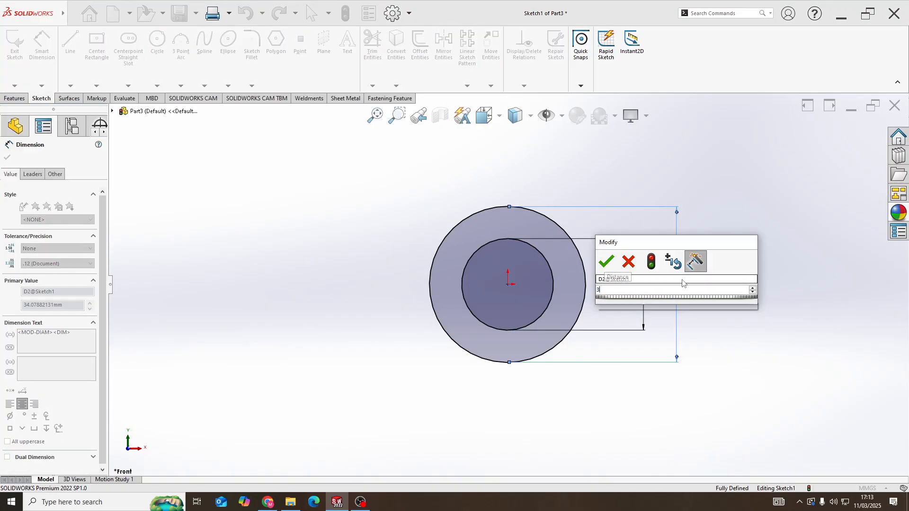
type("0")
key("Return")
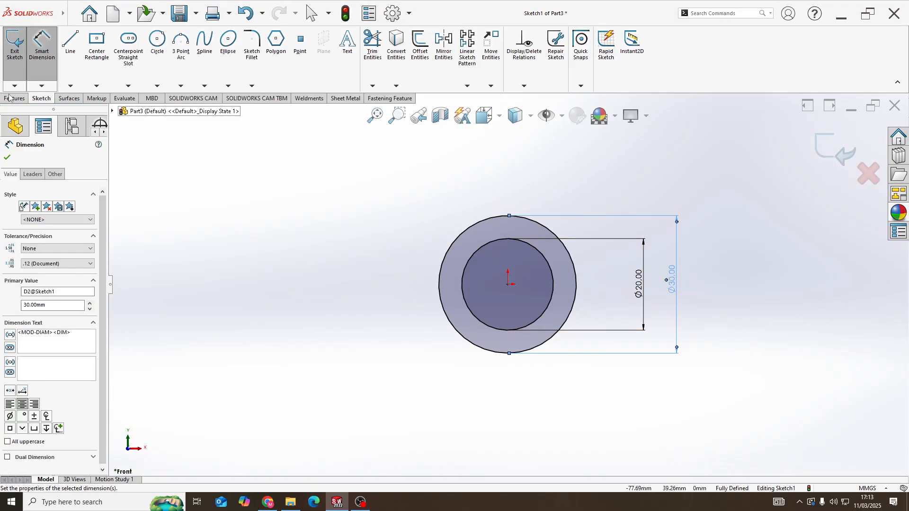
Extrude the ring profile 10 mm with the Mid Plane end condition.
left_click(10, 98)
left_click(17, 45)
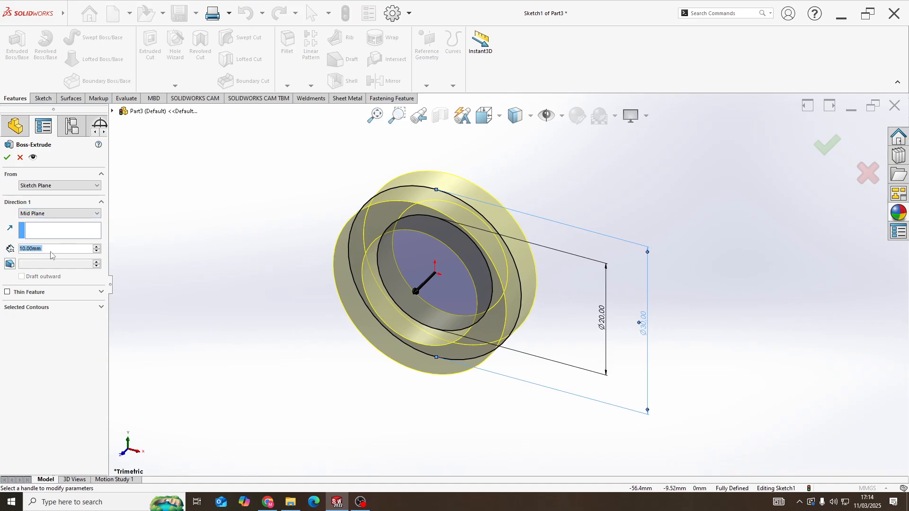
left_click(6, 158)
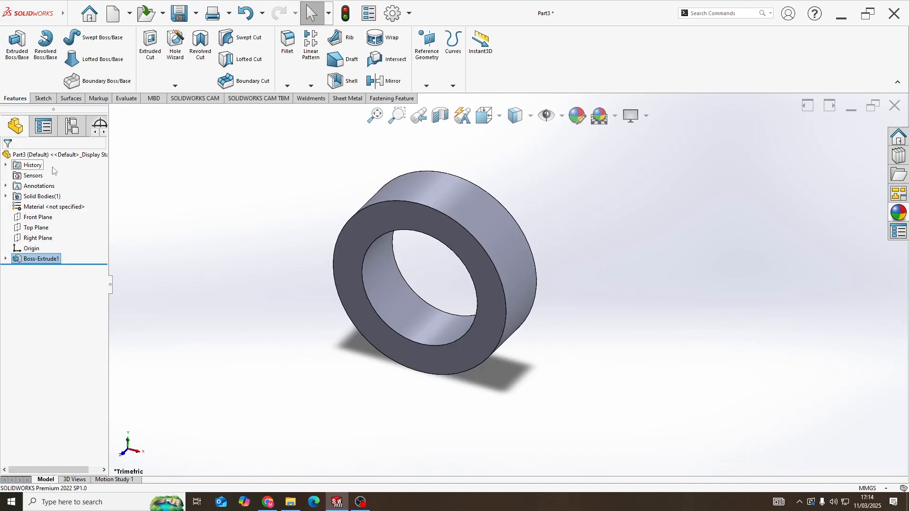
Chamfer the ring's four inner and outer circular edges with a 0.5 mm distance at 45 degrees.
key("space")
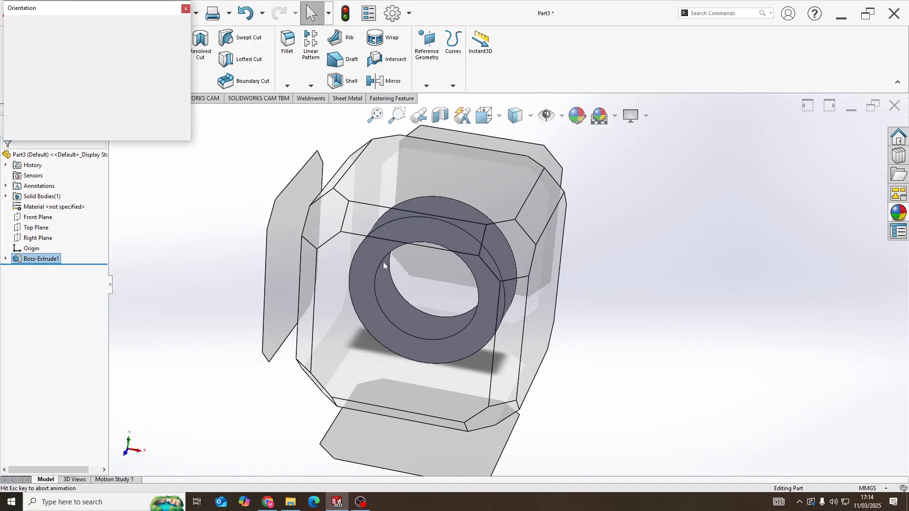
left_click(428, 308)
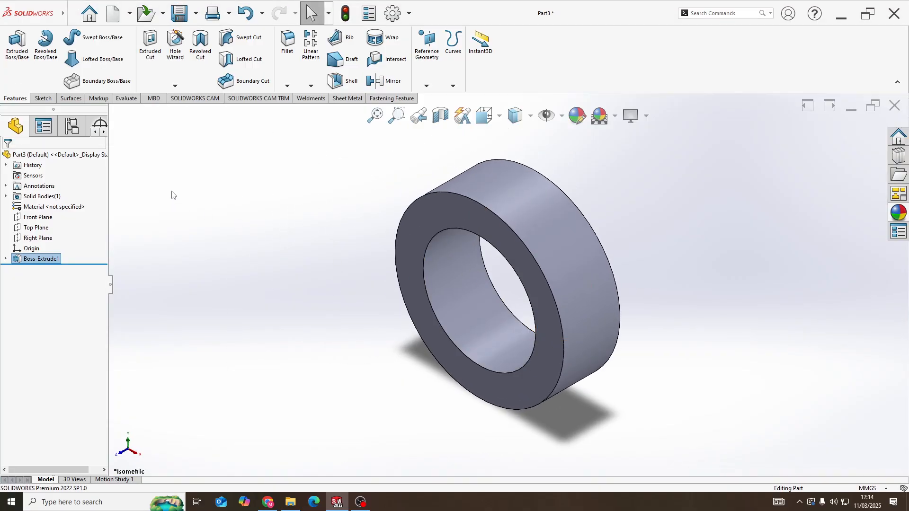
left_click(287, 86)
left_click(305, 110)
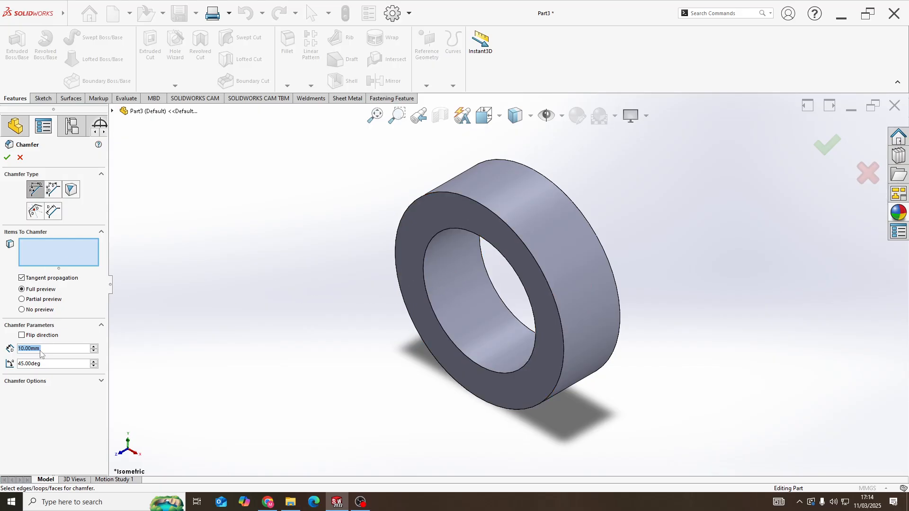
type("0,5")
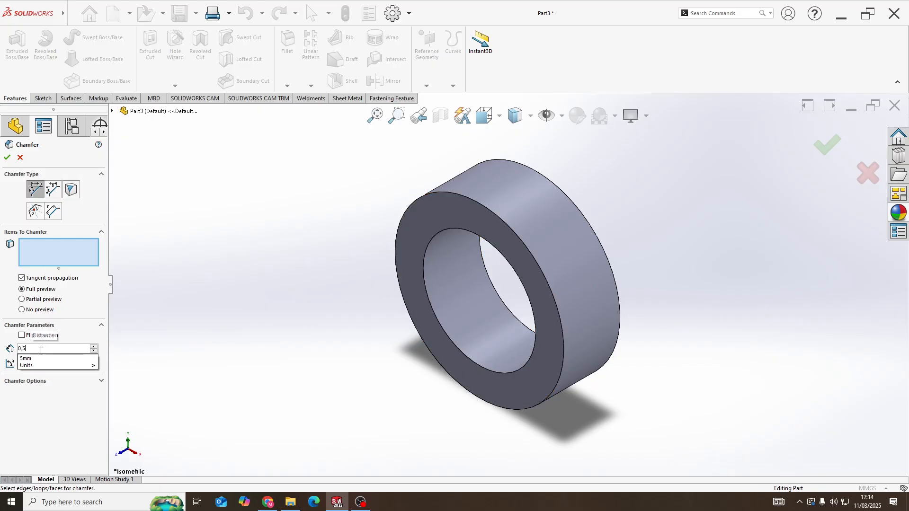
left_click(429, 296)
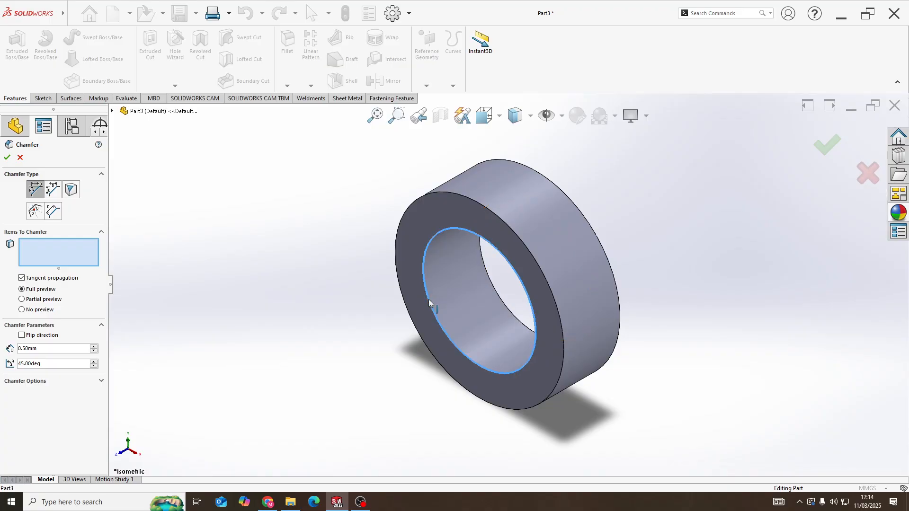
left_click(486, 279)
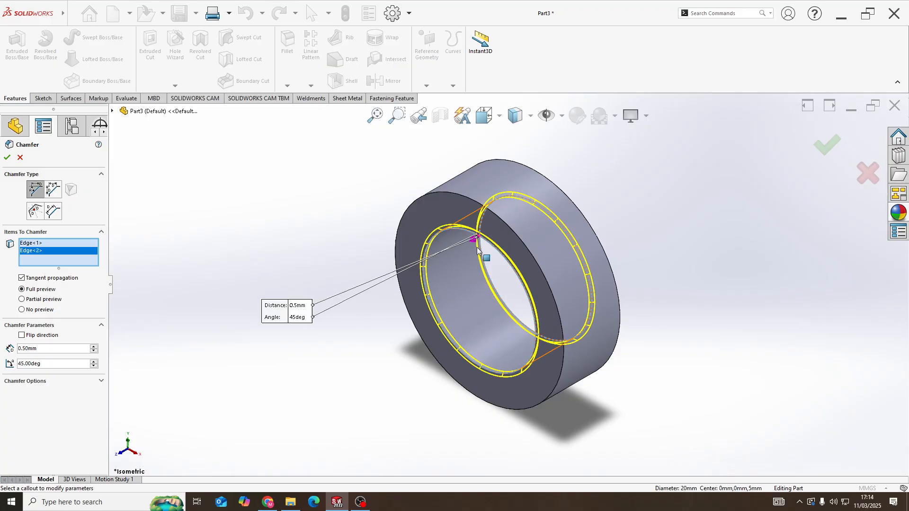
left_click(464, 197)
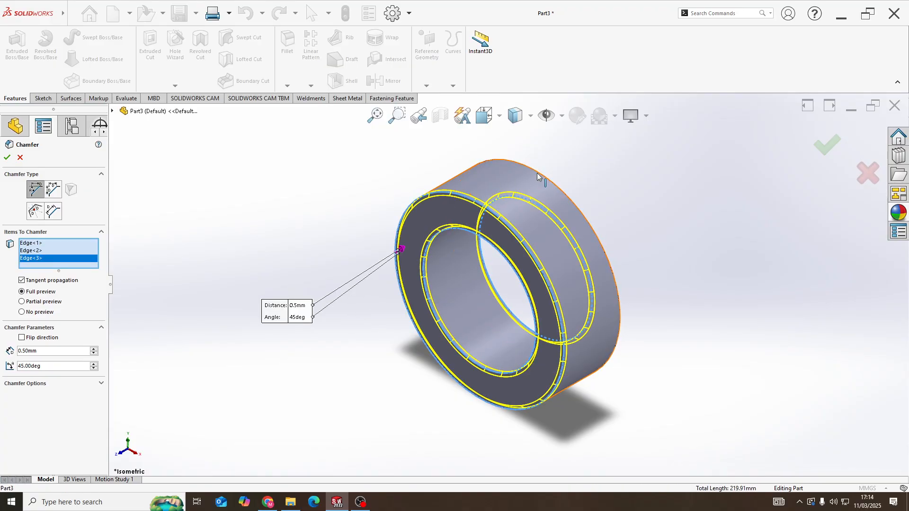
left_click(537, 172)
left_click(7, 158)
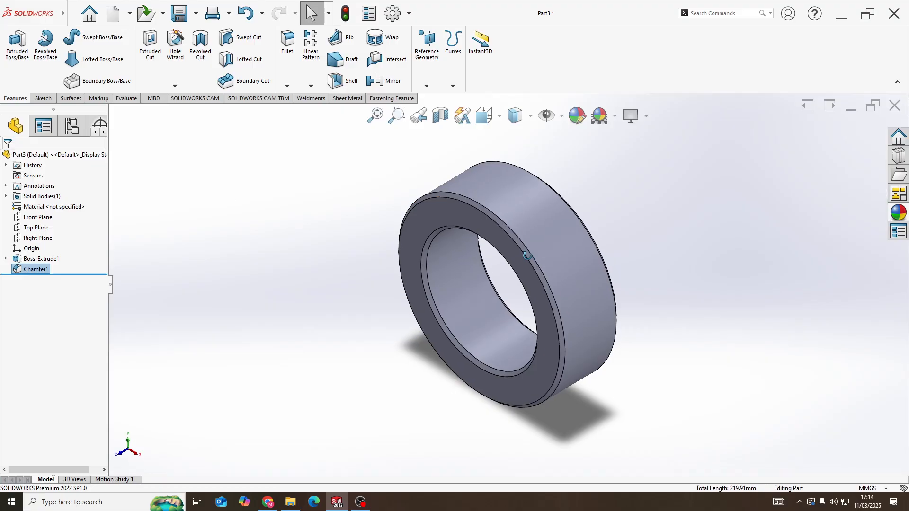
Open a sketch on the Top Plane and draw a horizontal midpoint line about 19 mm long just below the origin.
middle_click_drag(526, 305, 520, 238)
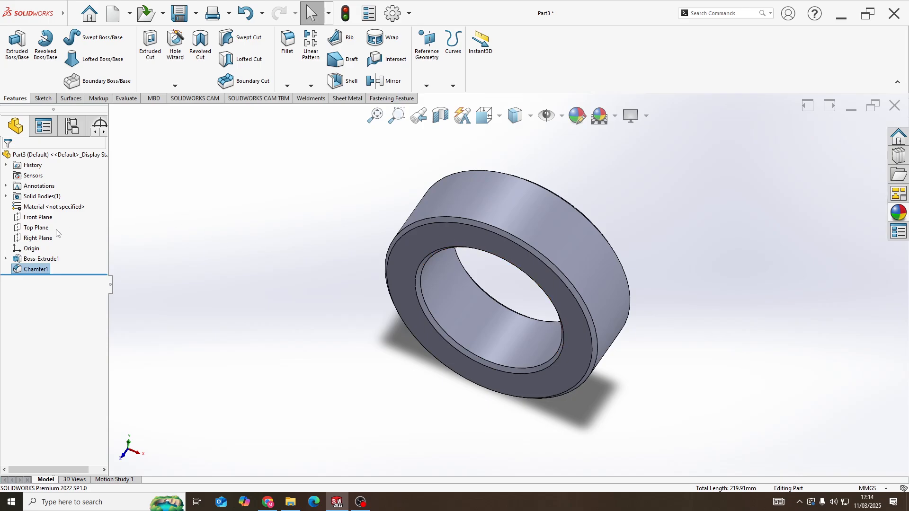
right_click(34, 231)
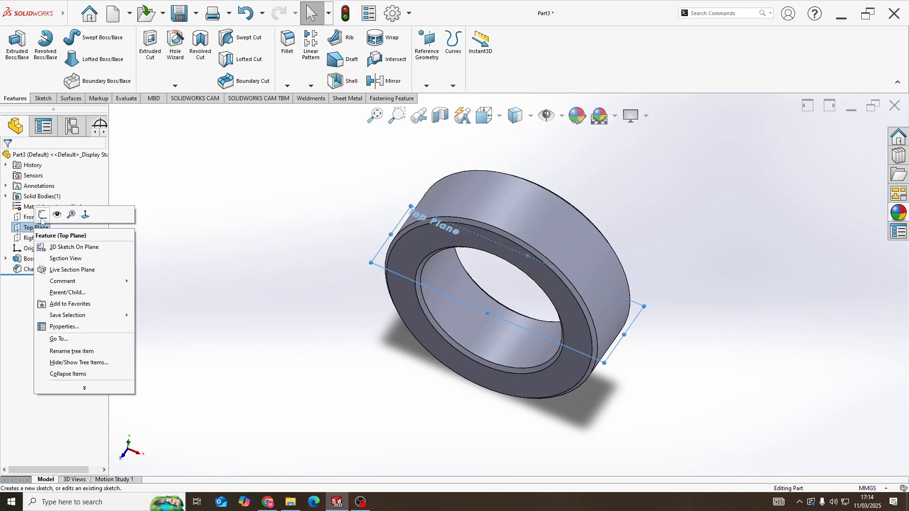
left_click(43, 216)
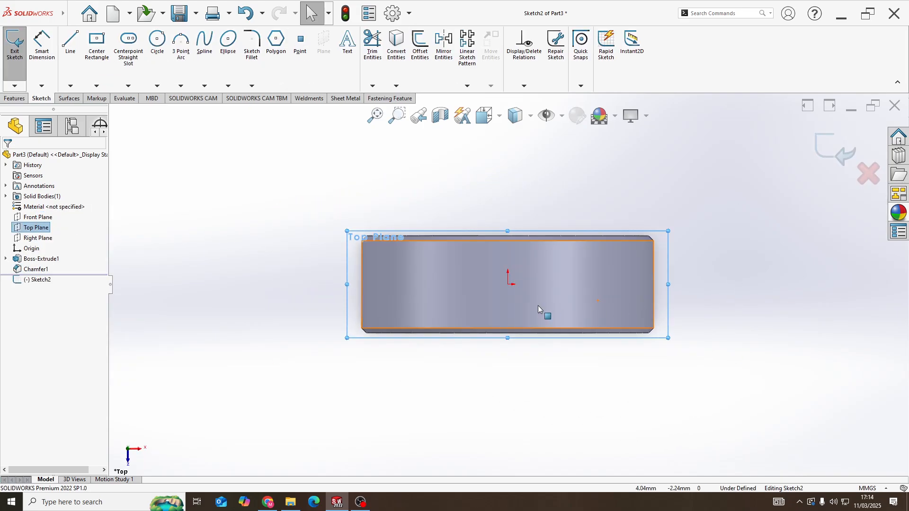
left_click(70, 85)
left_click(95, 120)
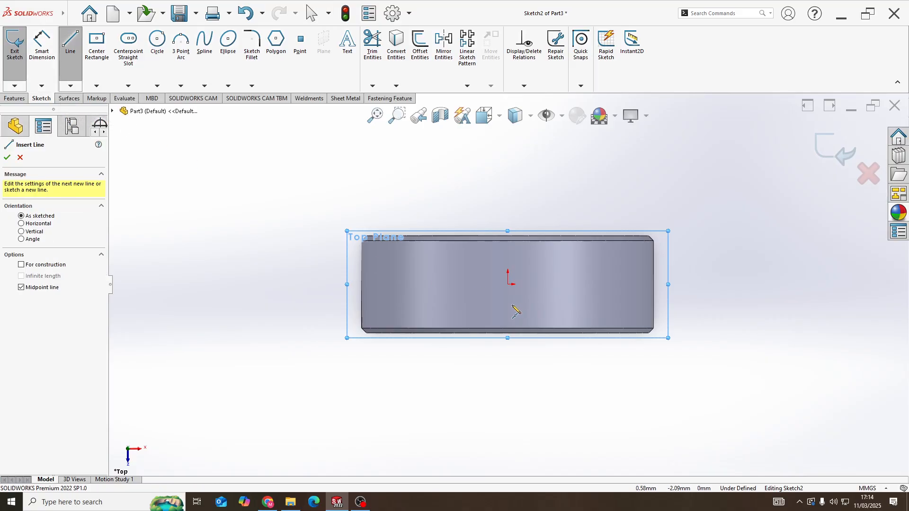
left_click(508, 302)
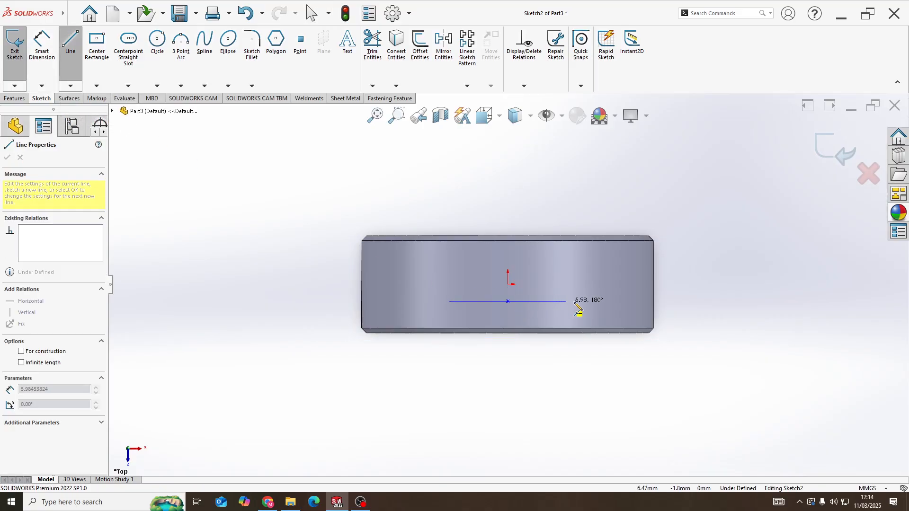
left_click(602, 301)
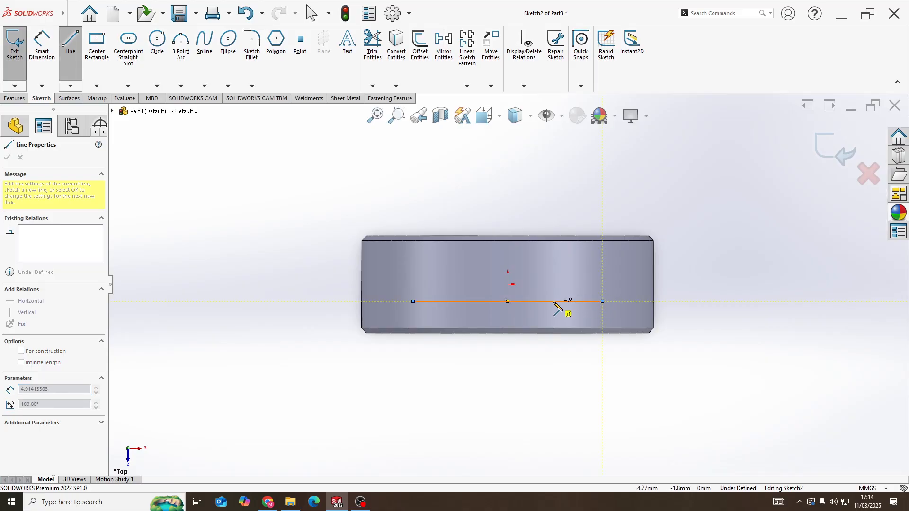
key("Escape")
Convert the line to construction geometry and align its midpoint vertically with the origin.
right_click(542, 300)
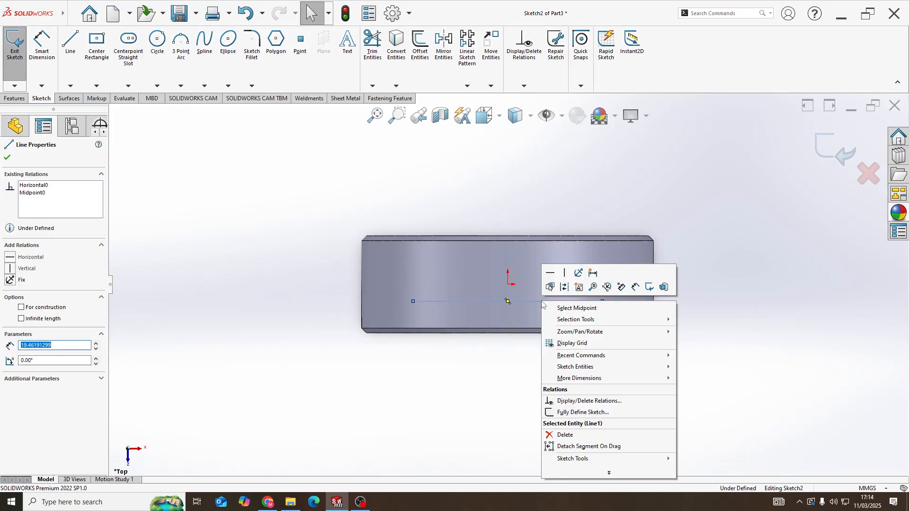
left_click(564, 288)
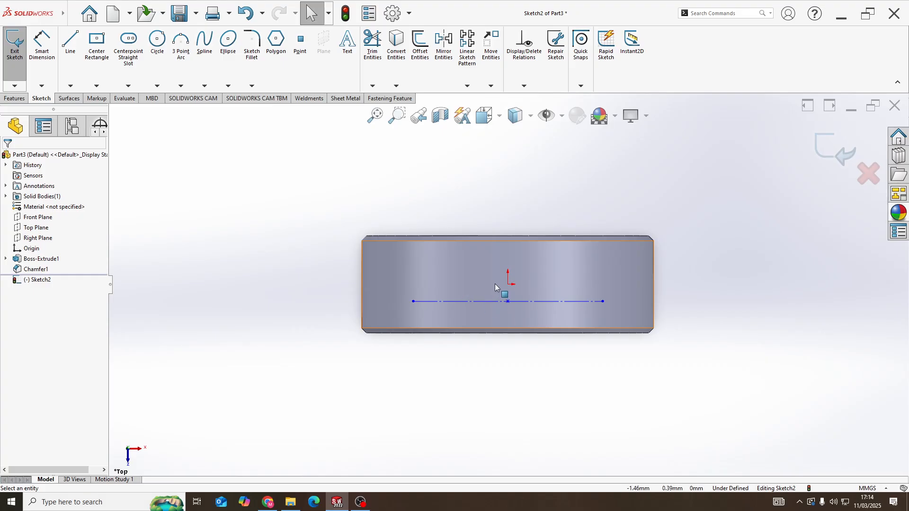
left_click(507, 301)
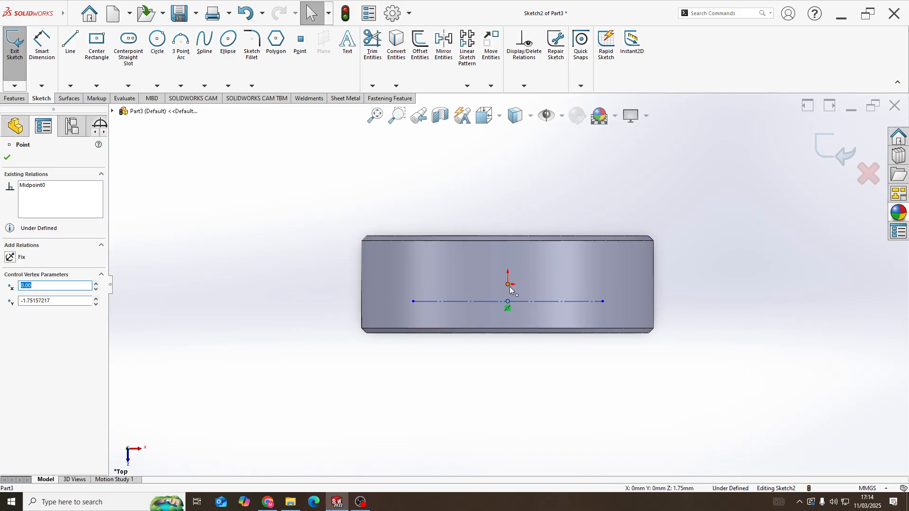
left_click(510, 285, "ctrl")
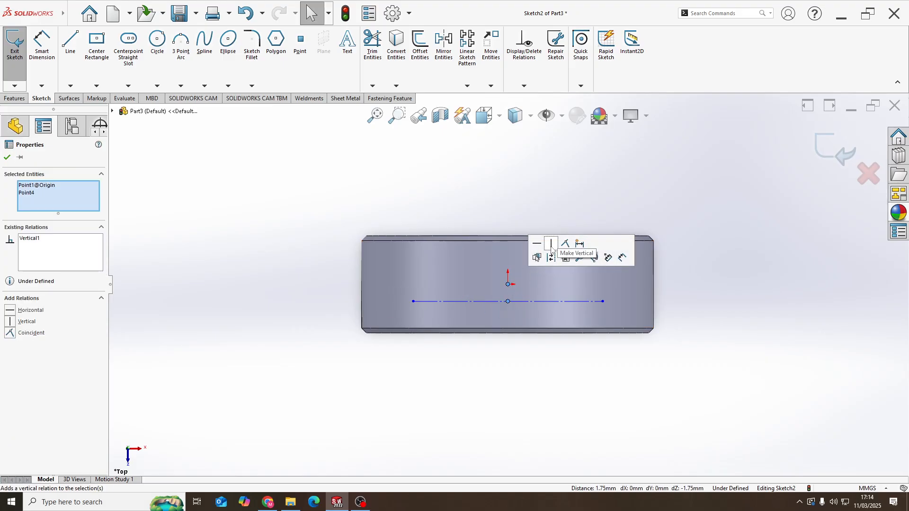
Dimension the construction line's length as 30 mm.
left_click(41, 65)
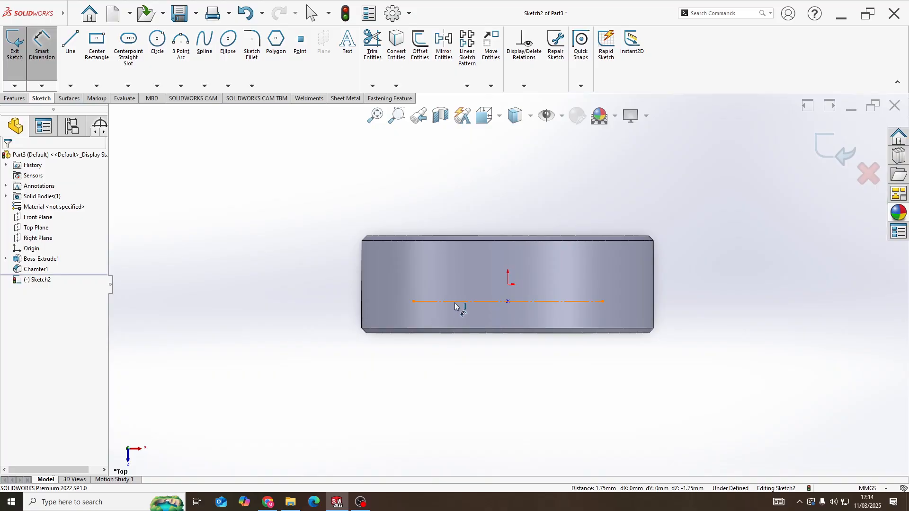
left_click(455, 305)
left_click(505, 413)
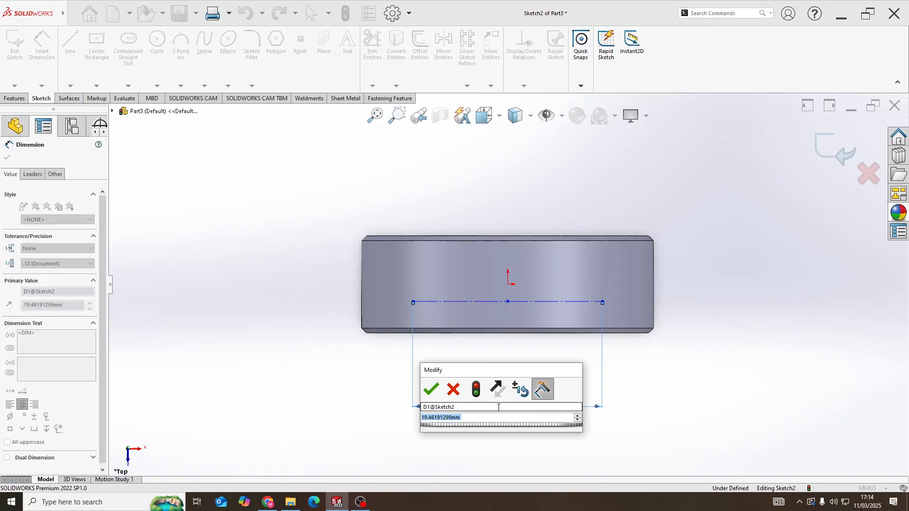
type("30")
key("Return")
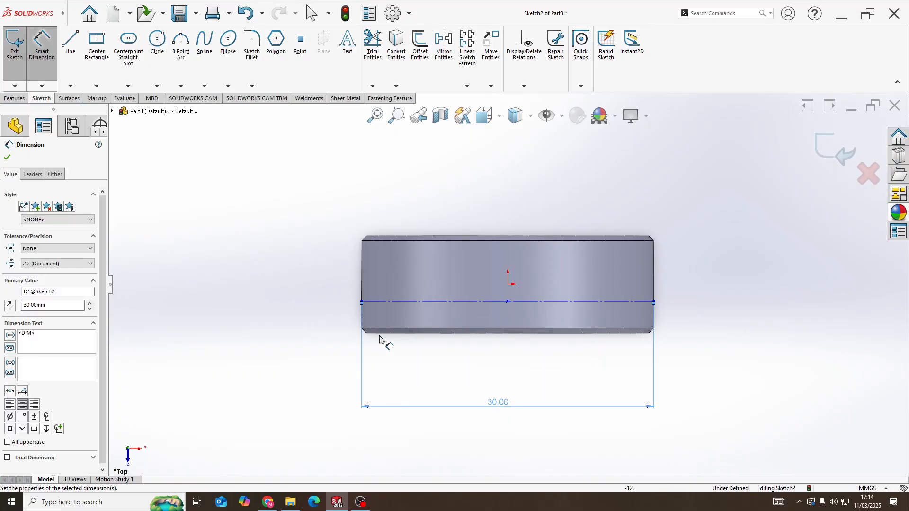
Dimension the distance between the ring's upper edge and the construction line as 6.5 mm.
left_click(423, 238)
left_click(433, 302)
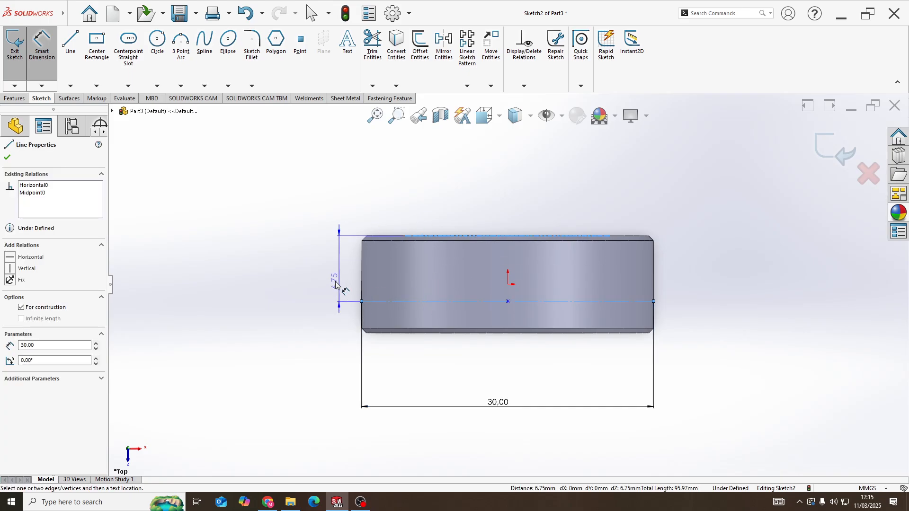
left_click(331, 284)
type("10/2")
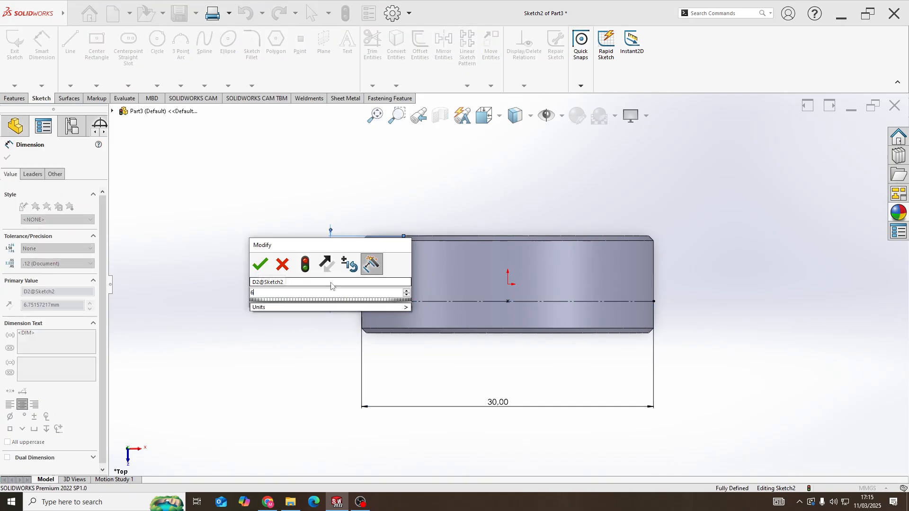
key("Return")
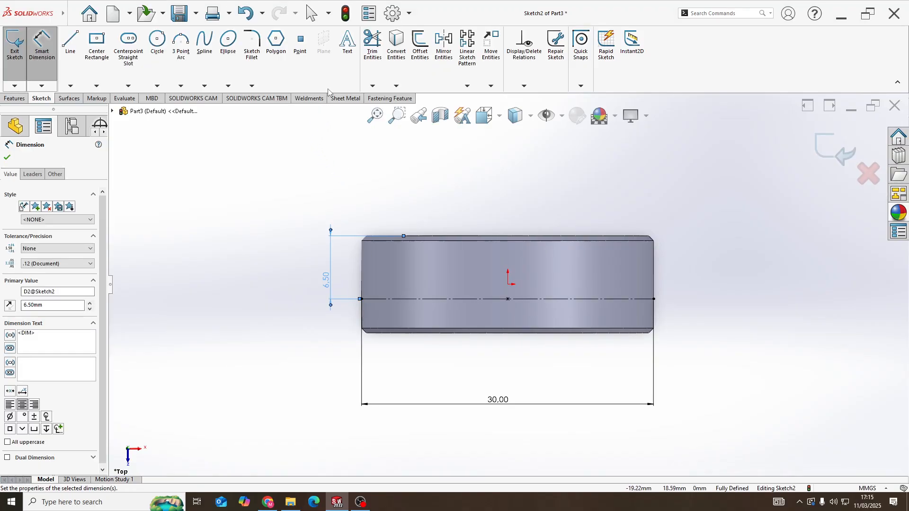
Add the sketch text "CAD CAM 23" along the construction line and exit the sketch.
left_click(347, 65)
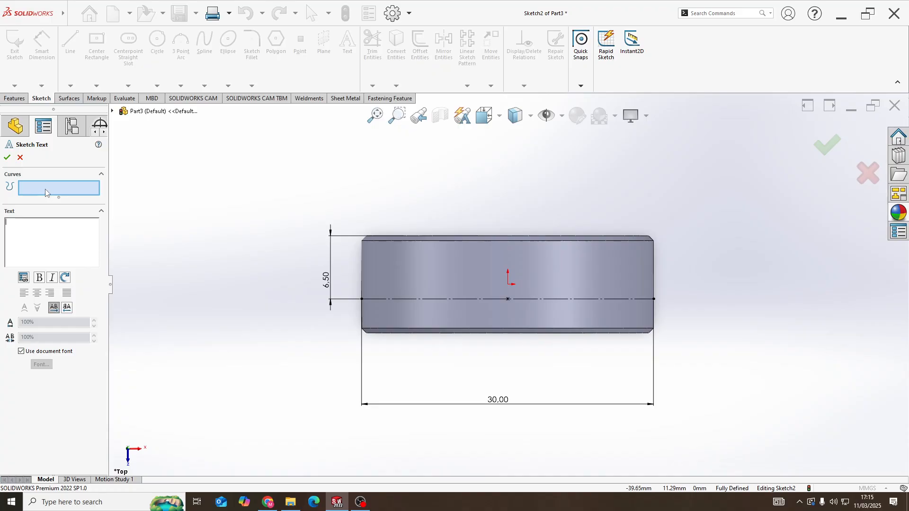
left_click(418, 300)
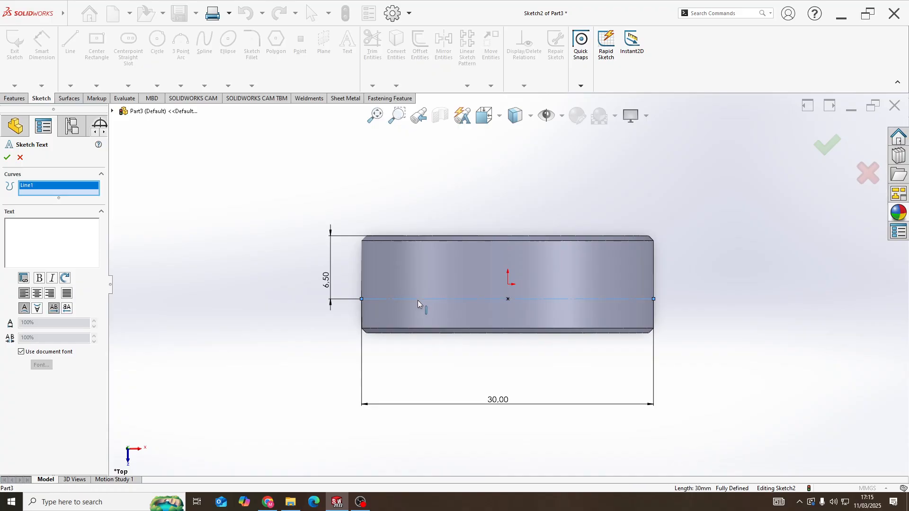
left_click(25, 244)
type("Cad")
key("Caps_Lock")
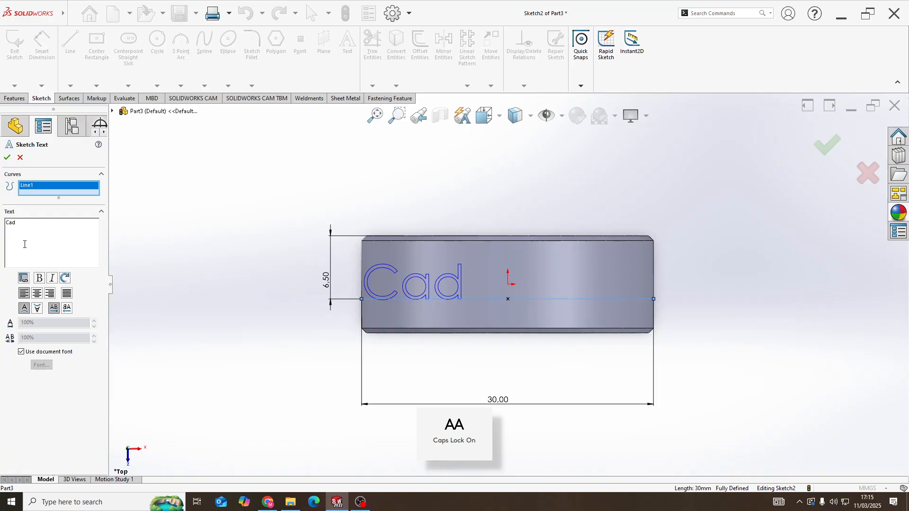
key("BackSpace")
key("BackSpace")
key("BackSpace")
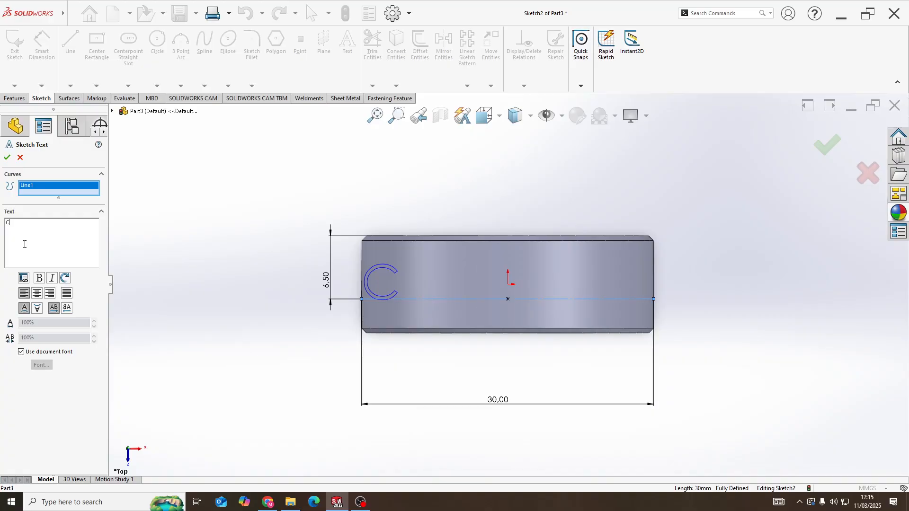
type("ad")
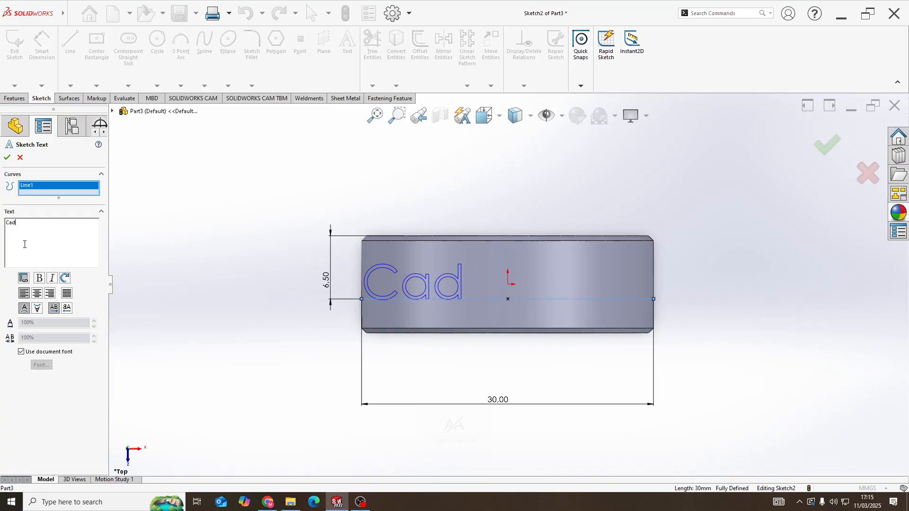
key("BackSpace")
key("BackSpace")
key("Caps_Lock")
type("ad")
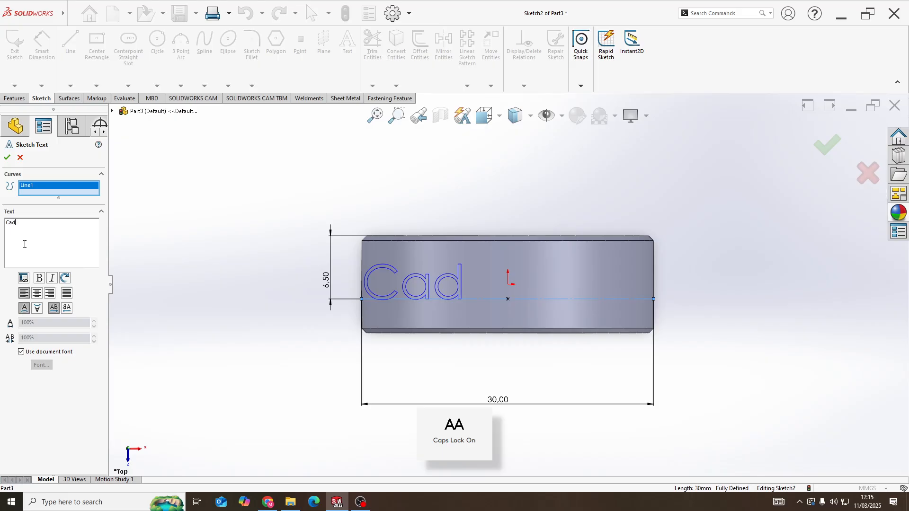
key("BackSpace")
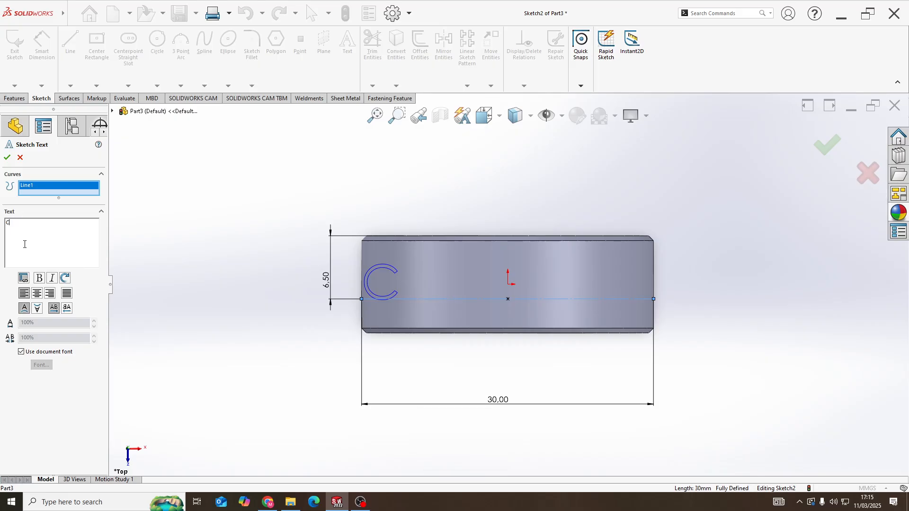
type("D ")
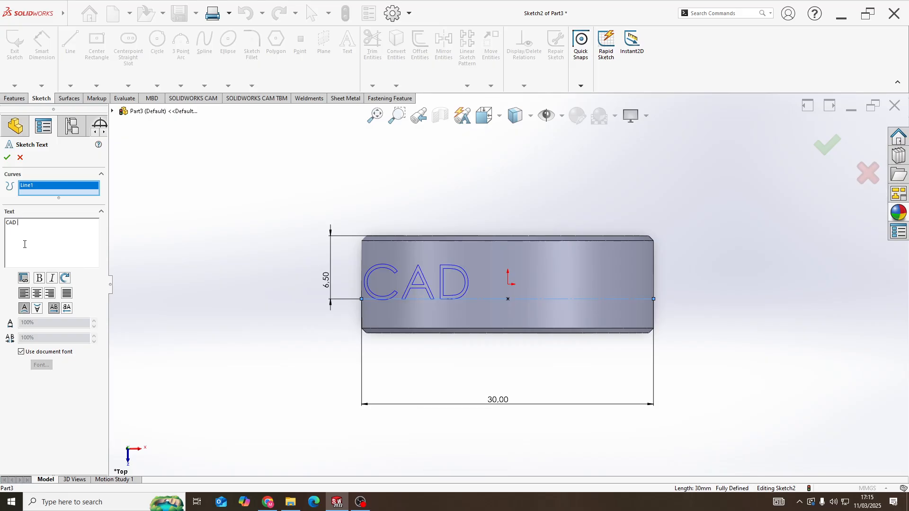
type("CAM")
key("Caps_Lock")
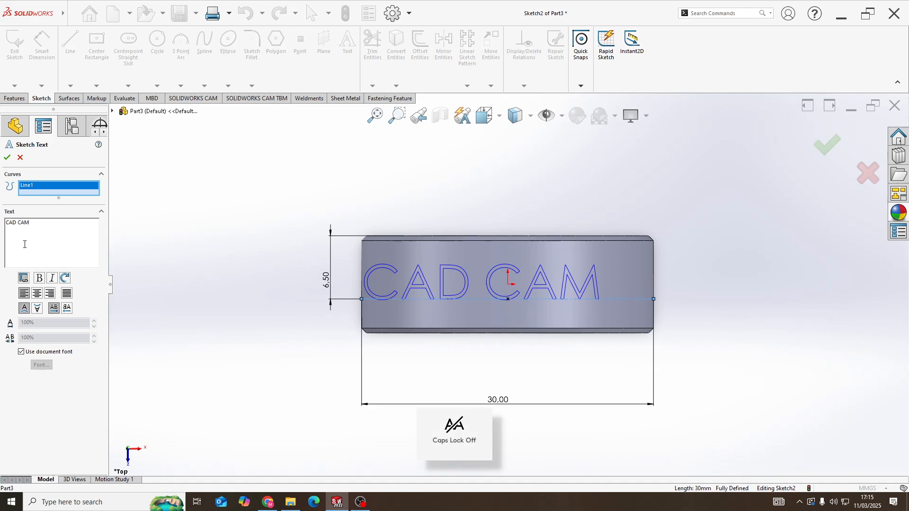
type("23")
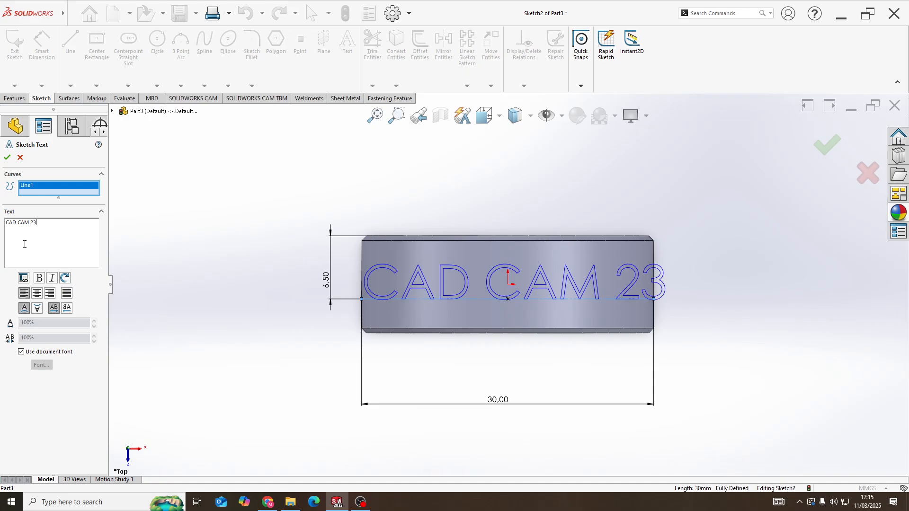
left_click(65, 214)
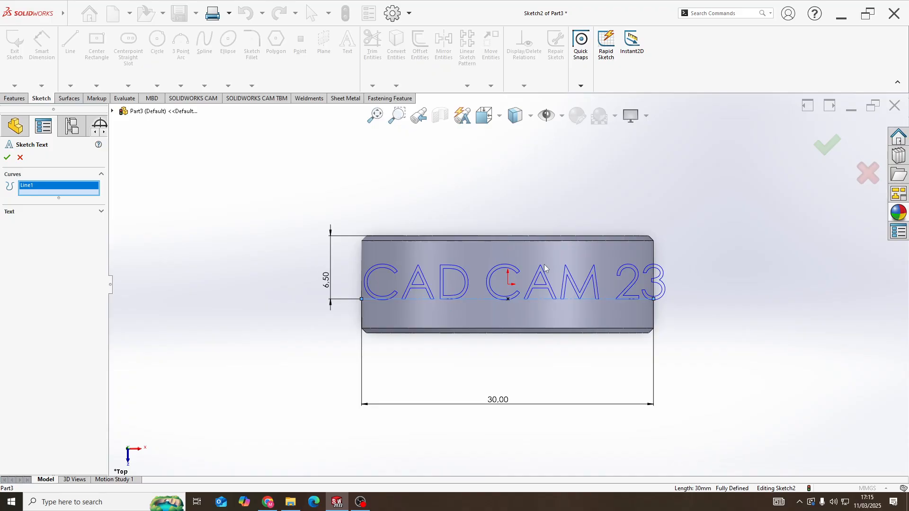
left_click(6, 157)
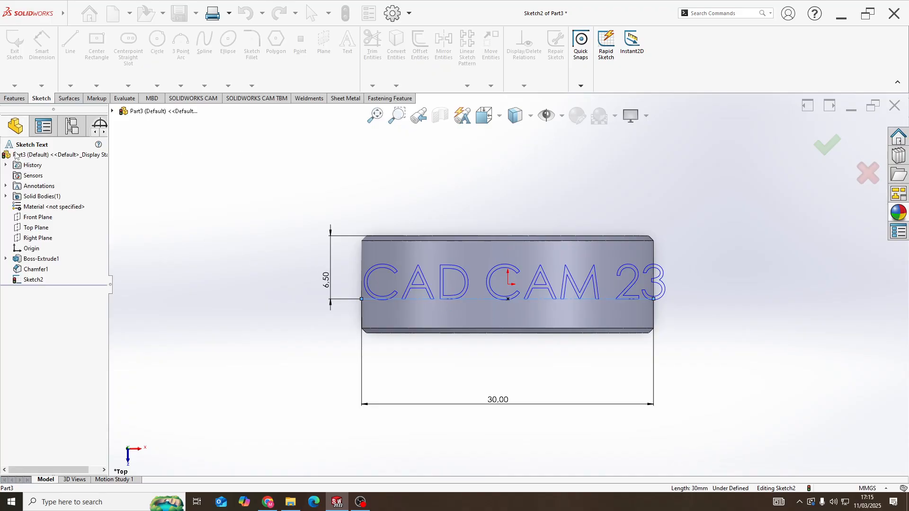
left_click(829, 153)
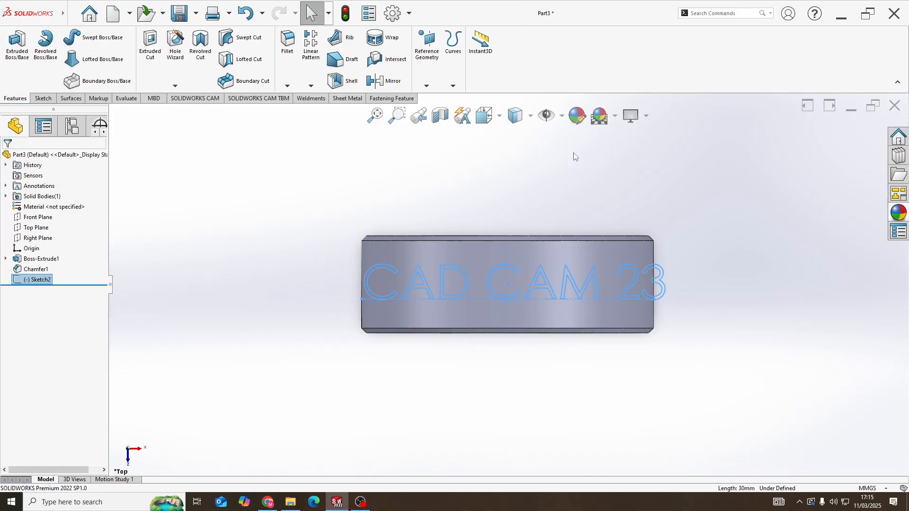
Wrap the text sketch onto the ring's outer cylindrical face as a 1 mm deep Deboss.
left_click(395, 46)
middle_click_drag(465, 197, 459, 115)
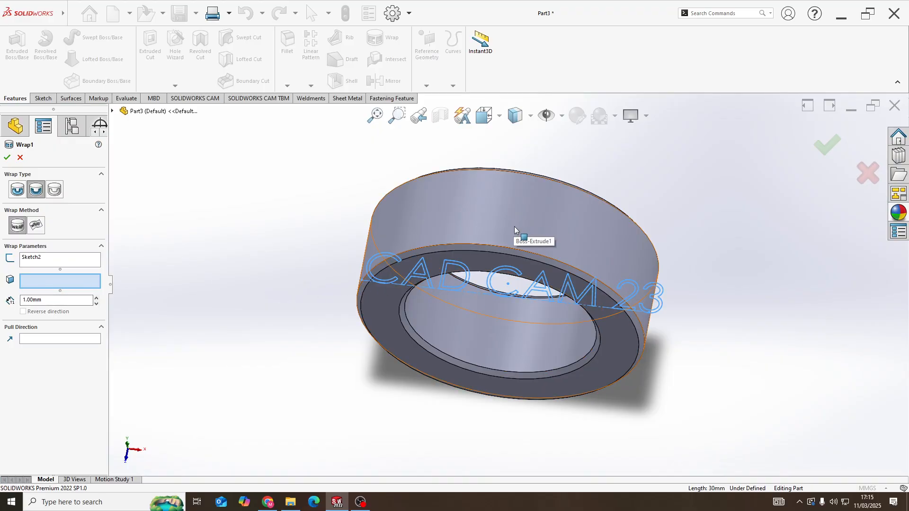
middle_click_drag(514, 226, 528, 205)
scroll(527, 204, "down", 1)
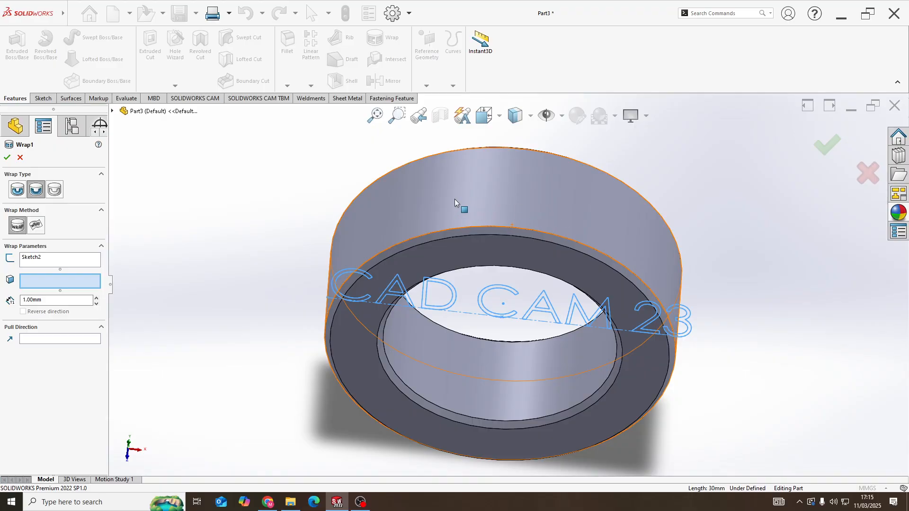
left_click(510, 205)
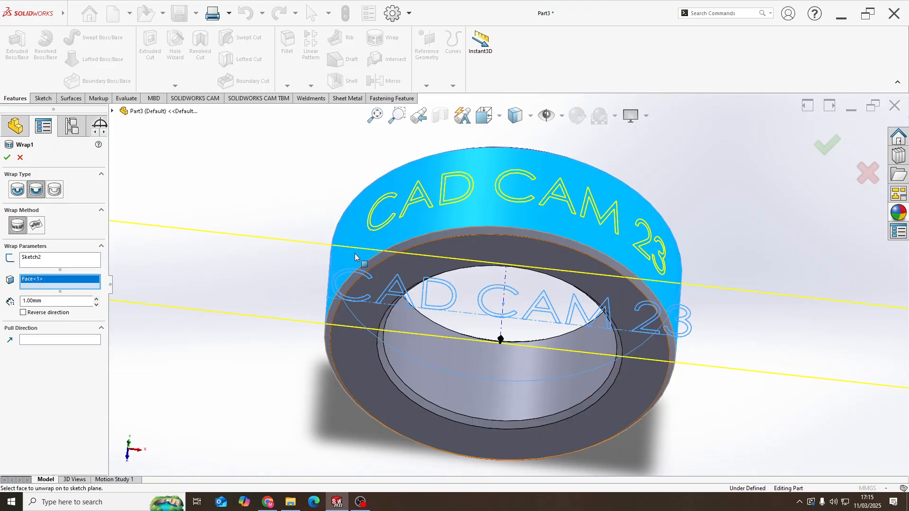
middle_click_drag(574, 214, 562, 253)
middle_click_drag(366, 220, 395, 207)
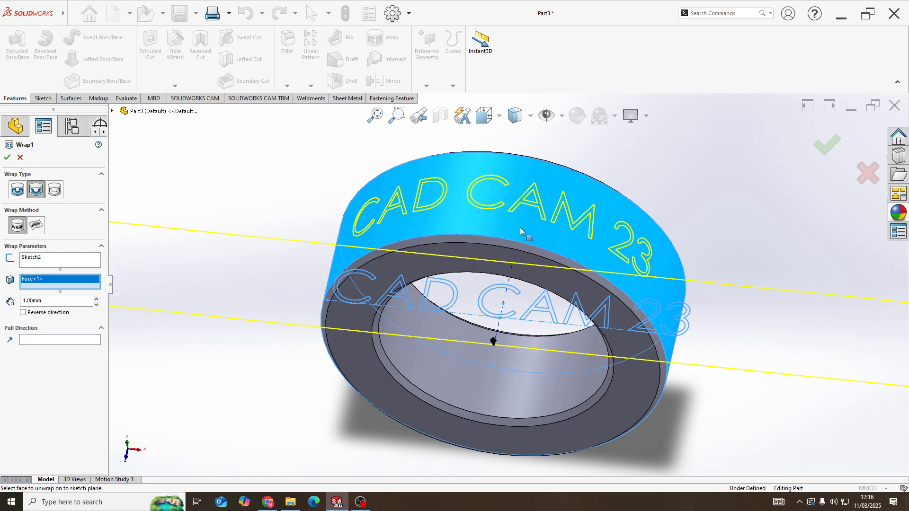
left_click(17, 190)
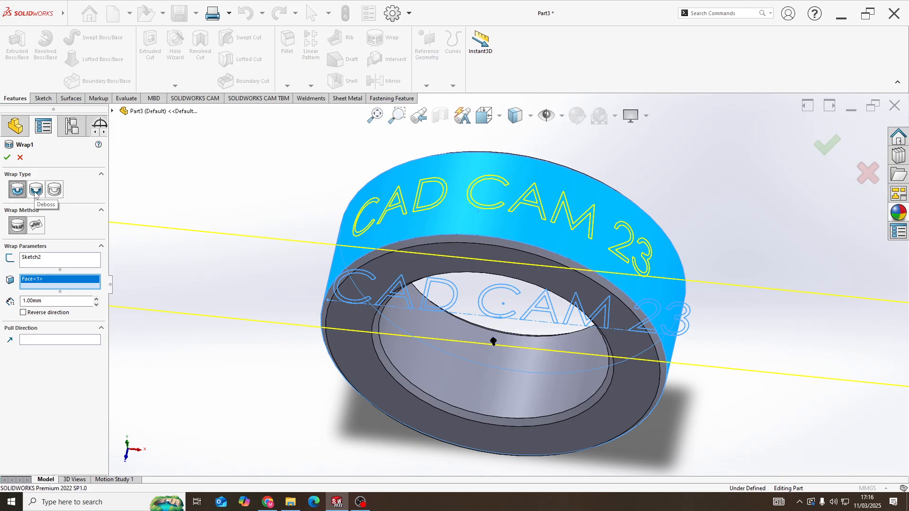
left_click(35, 190)
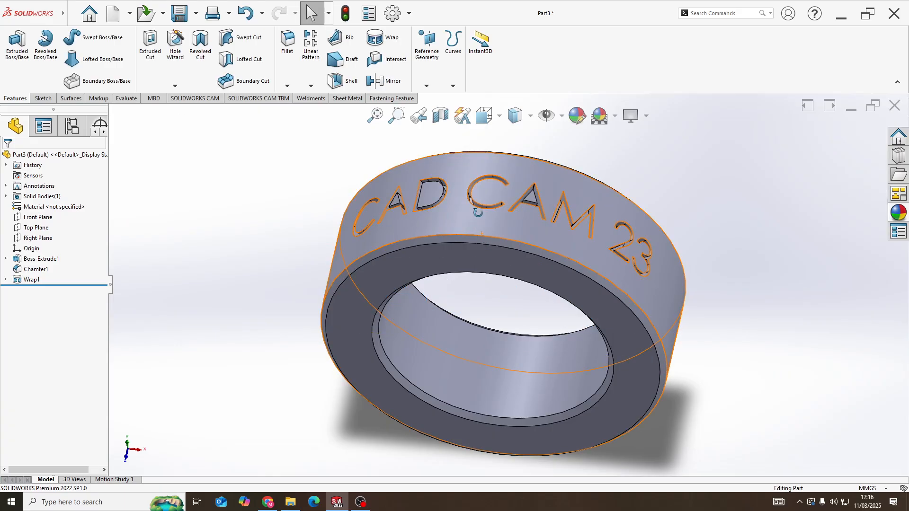
scroll(483, 204, "down", 3)
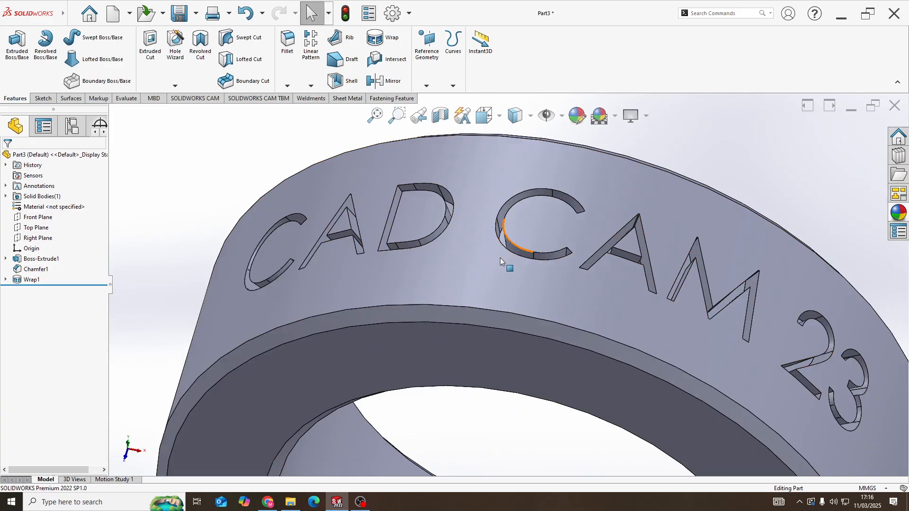
Edit the wrap feature and change its type to Emboss.
right_click(31, 280)
left_click(34, 248)
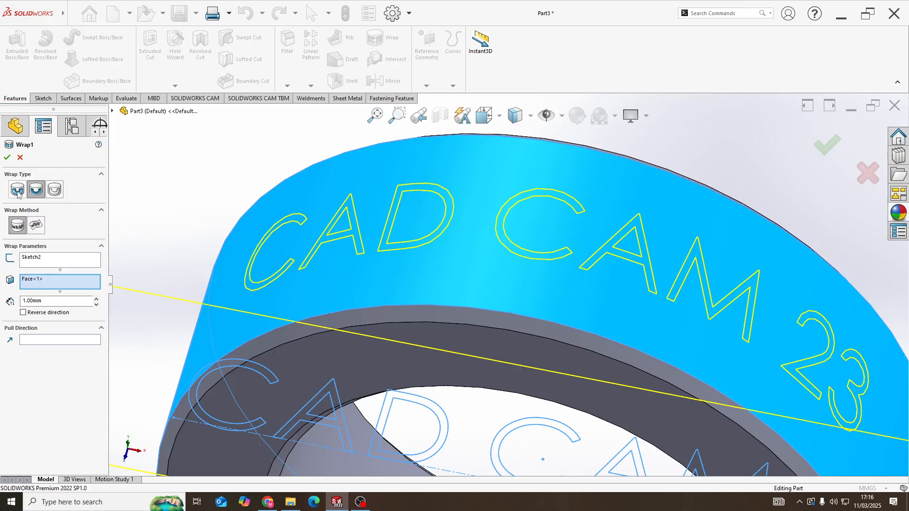
left_click(18, 190)
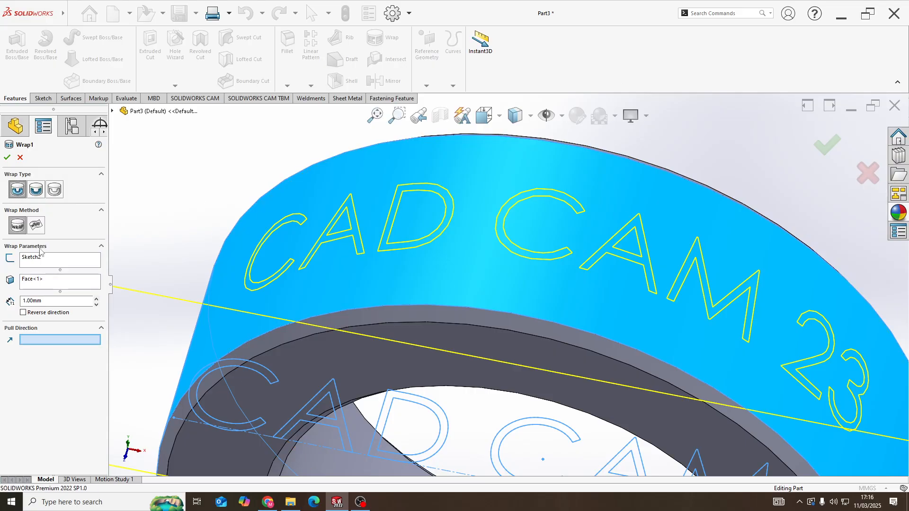
scroll(451, 264, "up", 4)
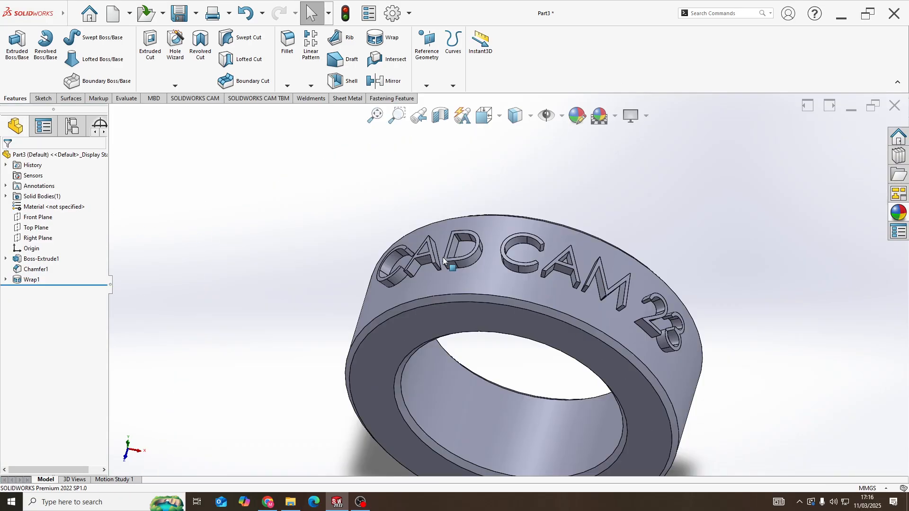
middle_click_drag(451, 264, 445, 173)
scroll(563, 290, "down", 5)
scroll(544, 300, "up", 3)
middle_click_drag(545, 300, 505, 245)
scroll(505, 246, "down", 2)
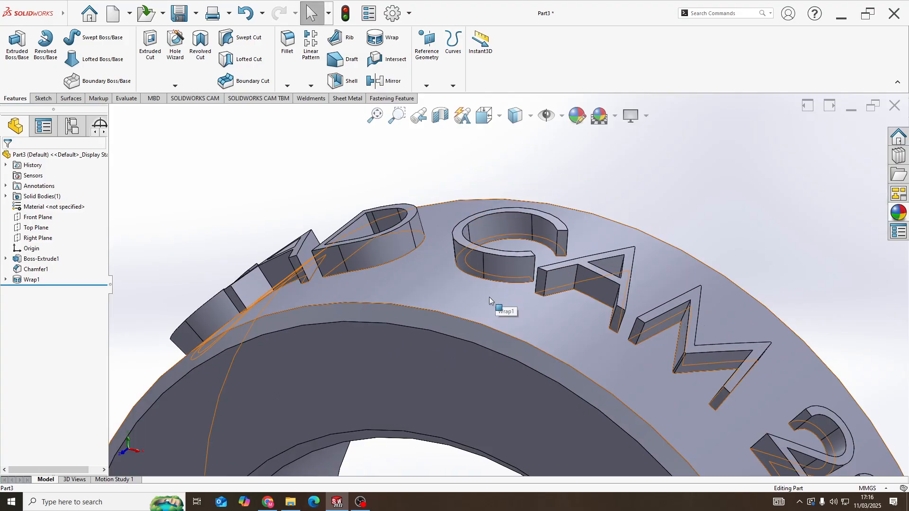
Edit the wrap feature again and set its type to Deboss.
right_click(15, 280)
left_click(21, 247)
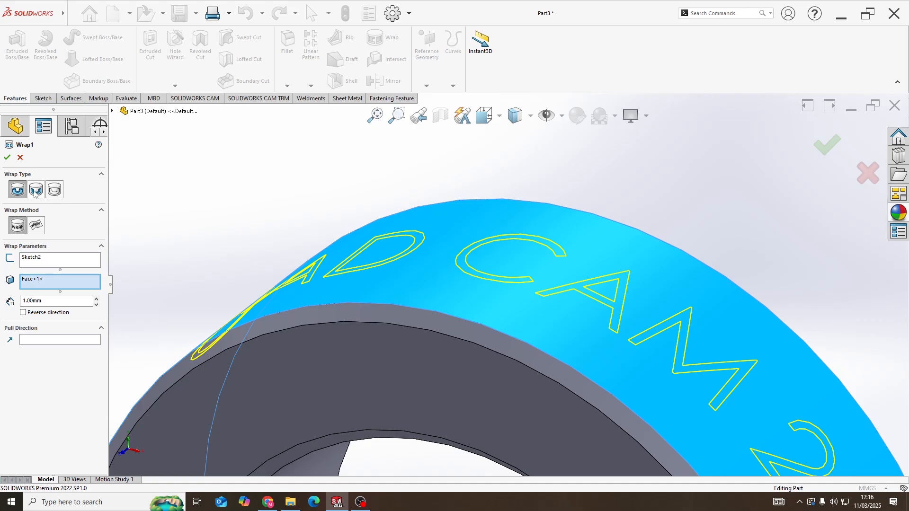
left_click(36, 191)
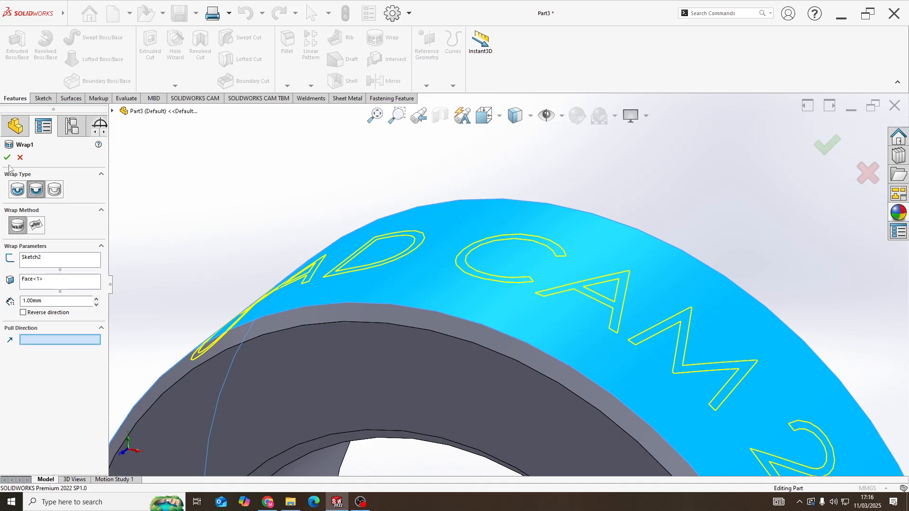
Examine the engraved lettering on the ring's outer surface from several angles.
middle_click_drag(514, 298, 518, 322)
scroll(467, 257, "up", 2)
scroll(521, 328, "up", 2)
key("space")
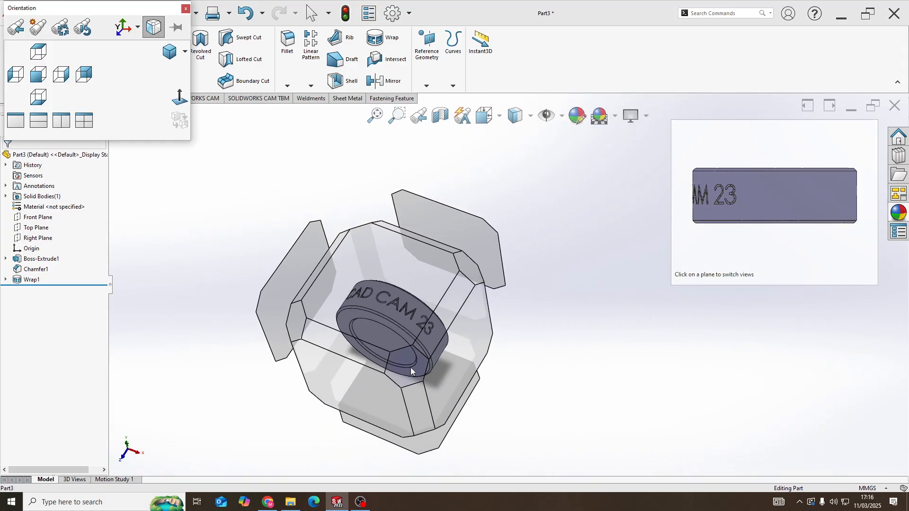
left_click(386, 305)
middle_click_drag(524, 296, 523, 264)
scroll(524, 265, "up", 5)
scroll(524, 265, "down", 6)
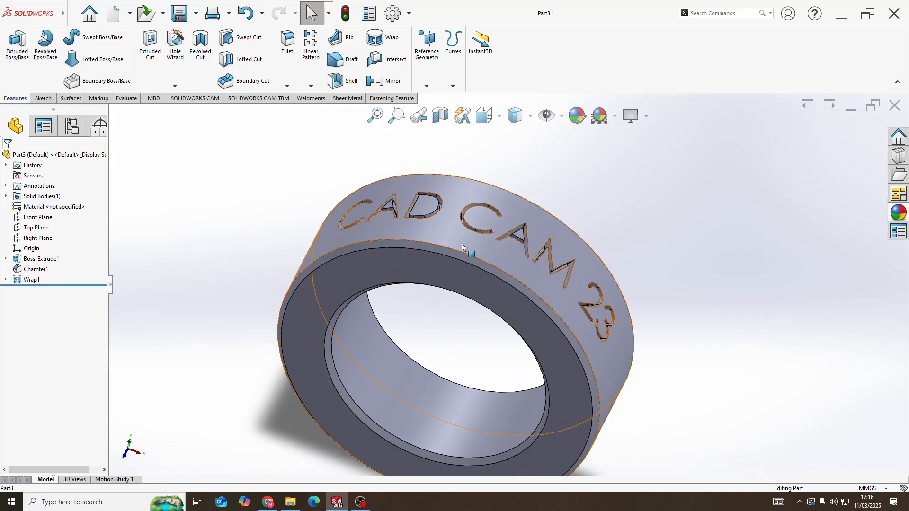
Apply a turquoise colour to the ring's extrusion and chamfer features.
left_click(40, 262)
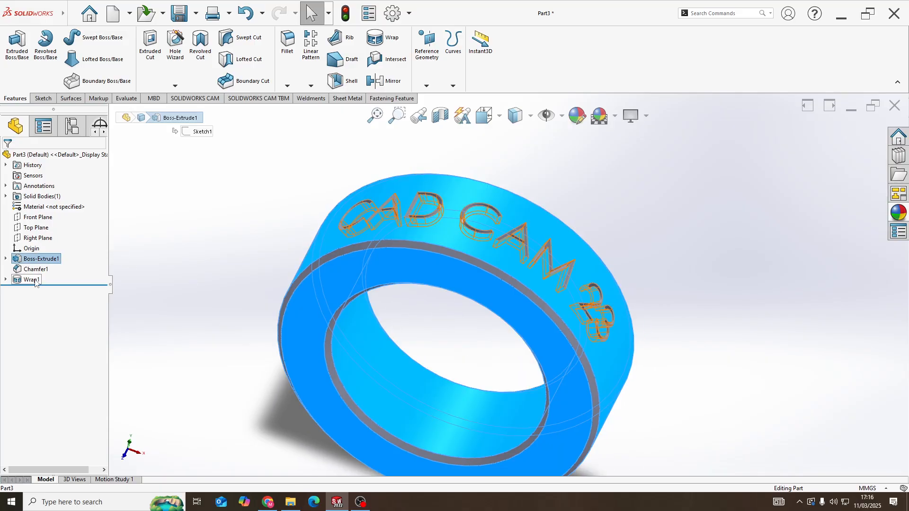
left_click(36, 274, "ctrl")
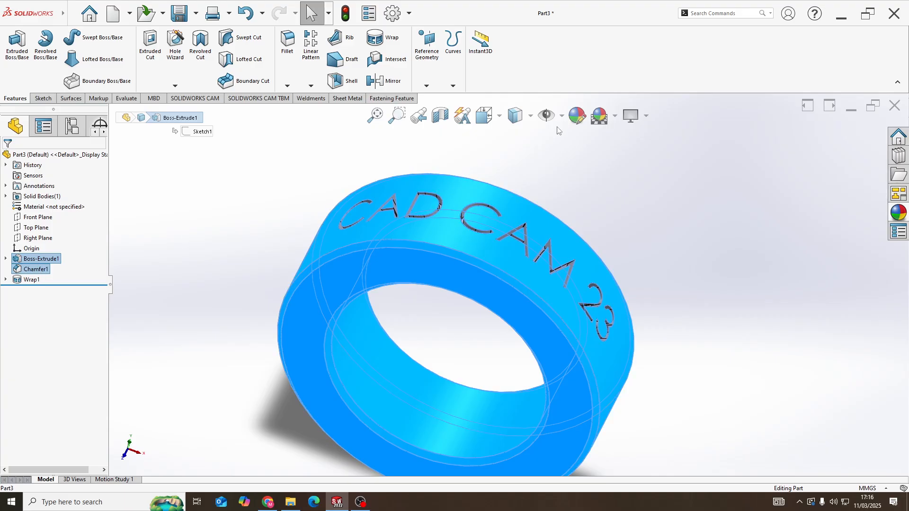
left_click(577, 116)
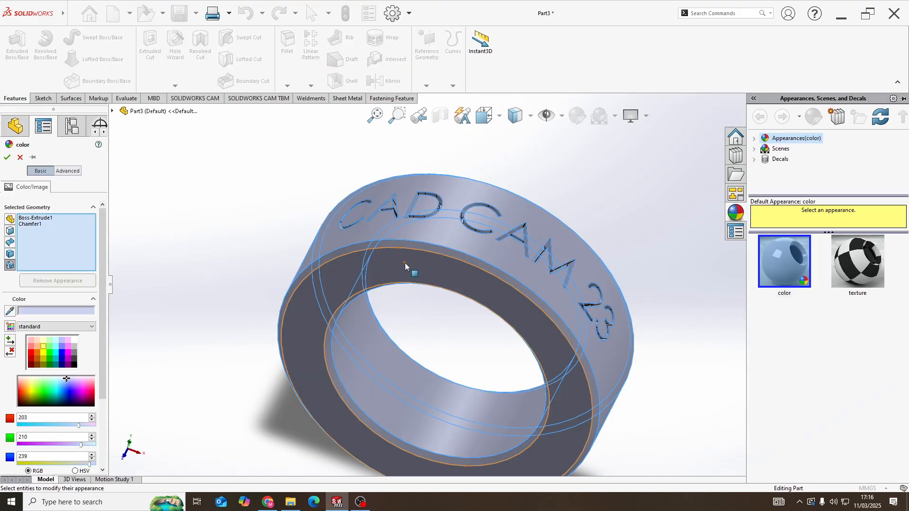
left_click(55, 351)
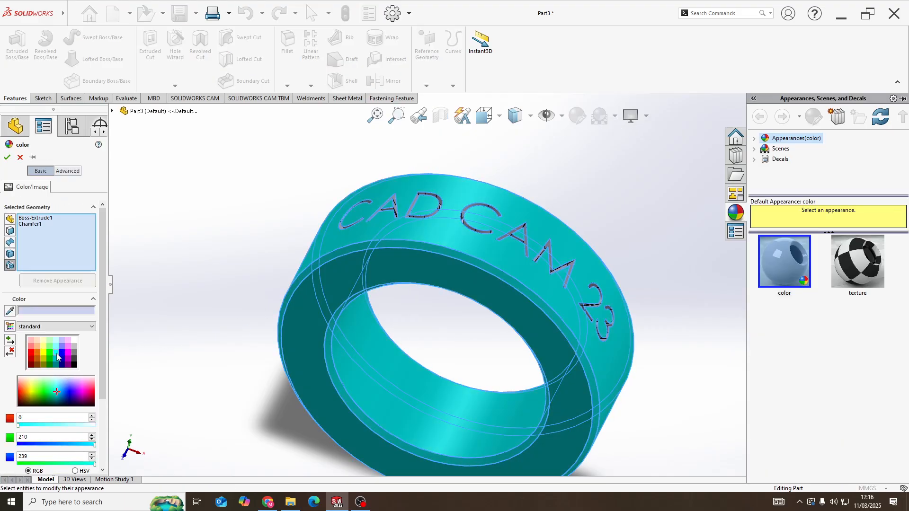
left_click(7, 158)
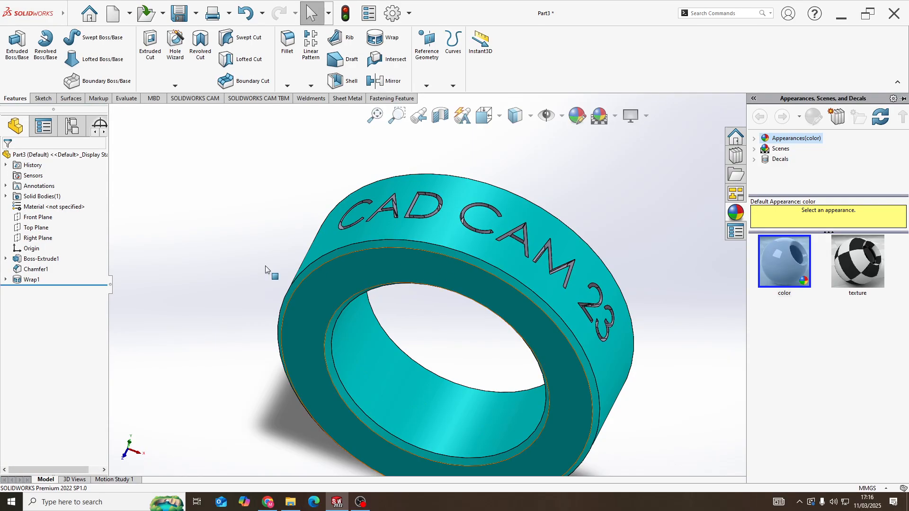
Apply a yellow colour (RGB 255, 255, 0) to the wrap feature that forms the engraved lettering.
left_click(30, 280)
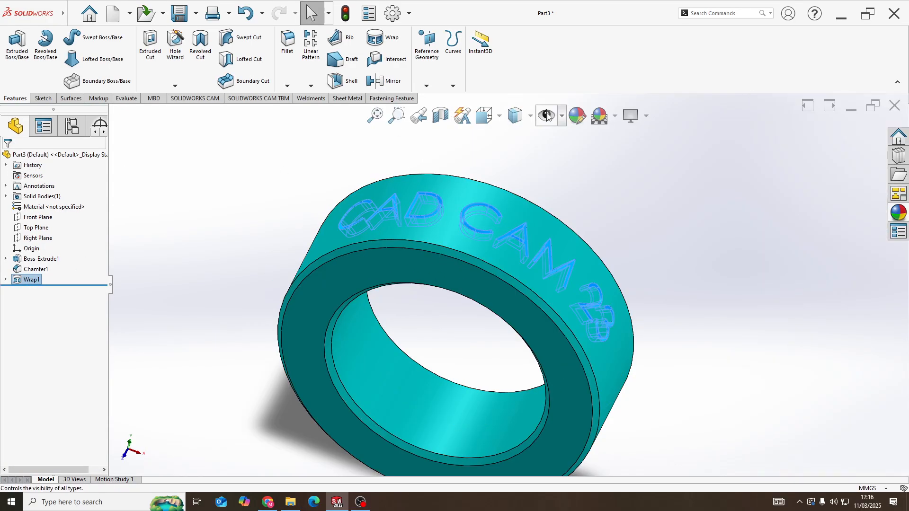
left_click(577, 116)
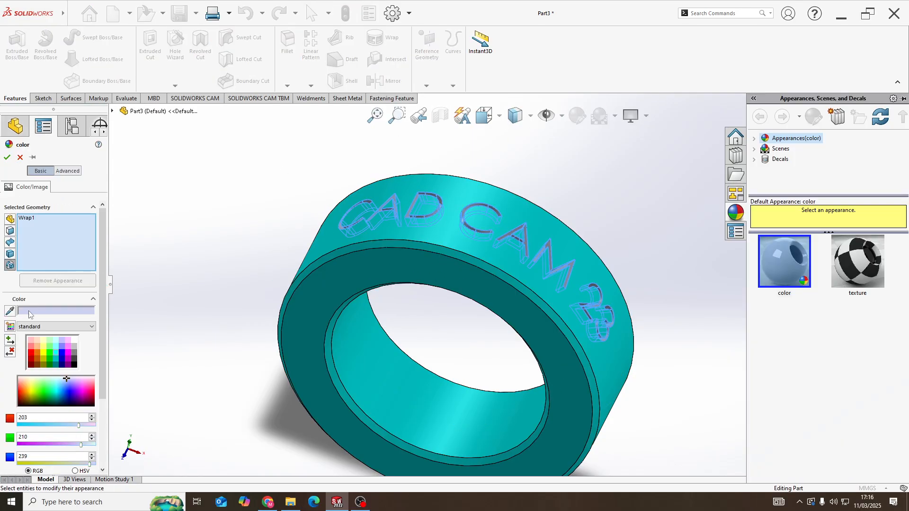
left_click(43, 350)
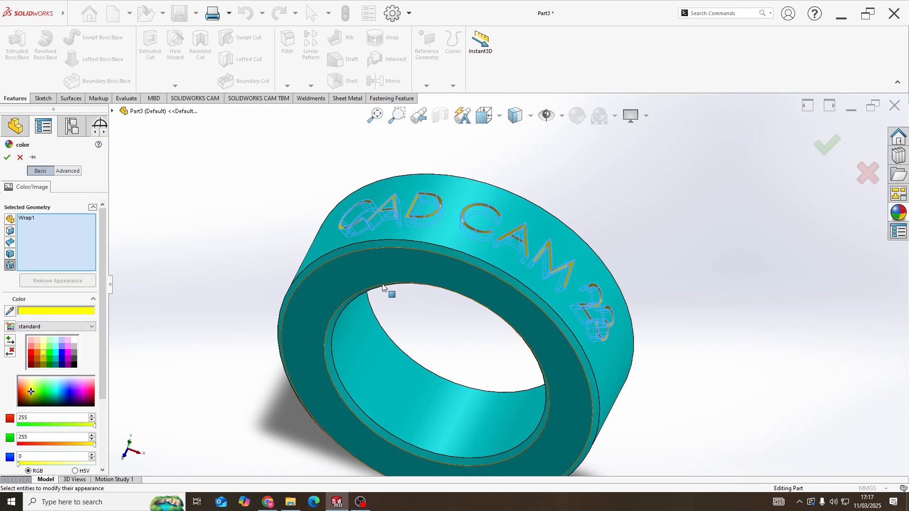
left_click(9, 156)
Examine the coloured ring and its engraved lettering from different angles and distances.
mouse_move(502, 280)
middle_mouse_down()
mouse_move(507, 271)
mouse_move(524, 304)
mouse_move(513, 295)
middle_mouse_up()
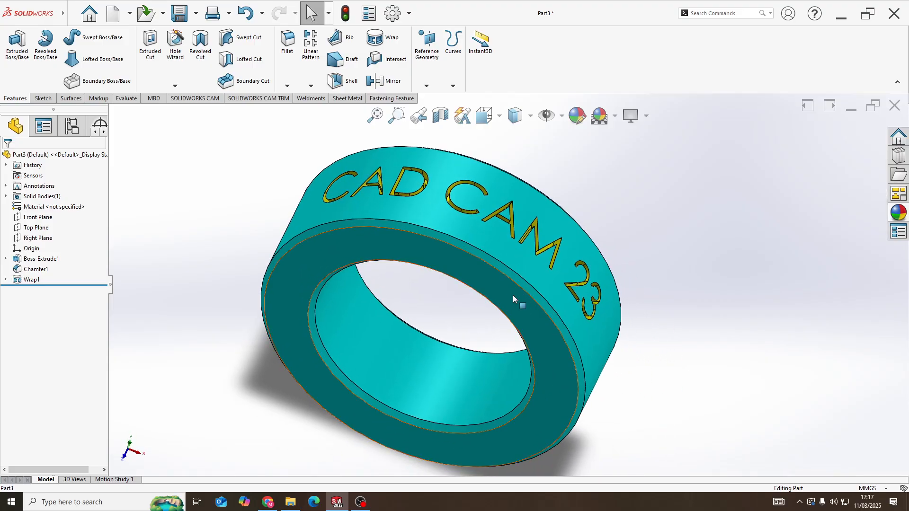
scroll(513, 295, "down", 2)
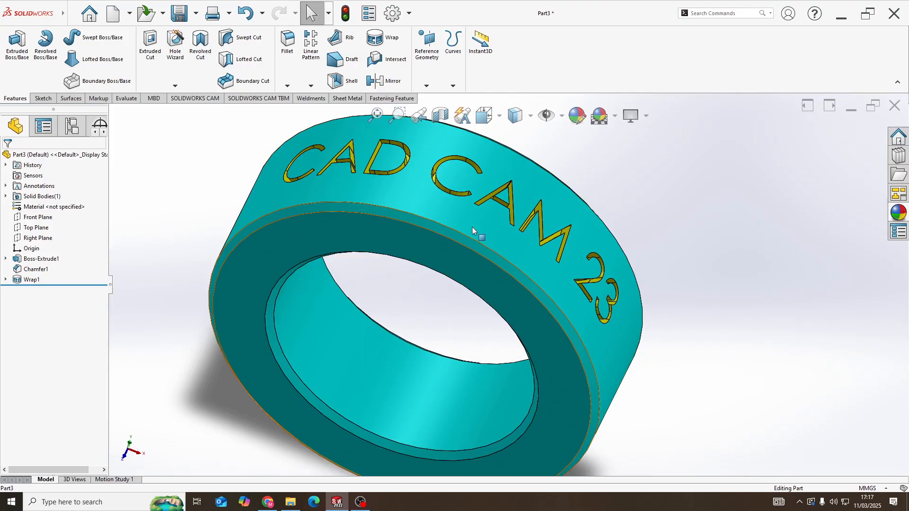
middle_click_drag(499, 240, 463, 262)
scroll(493, 248, "up", 2)
scroll(503, 275, "down", 1)
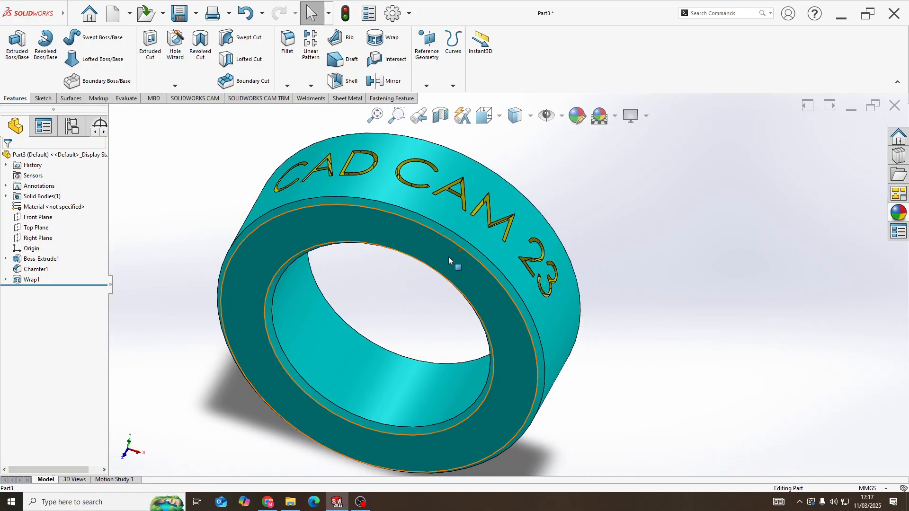
scroll(450, 236, "up", 2)
scroll(450, 240, "down", 1)
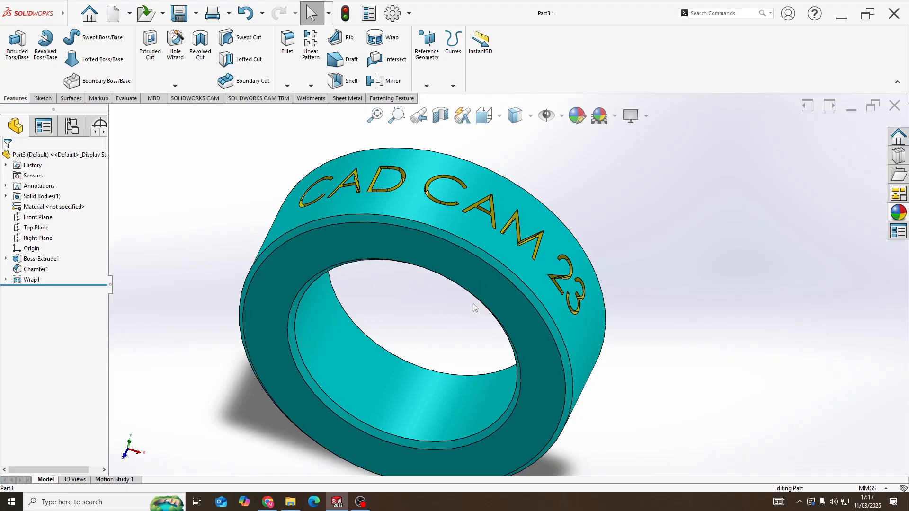
scroll(488, 308, "up", 2)
scroll(492, 305, "down", 3)
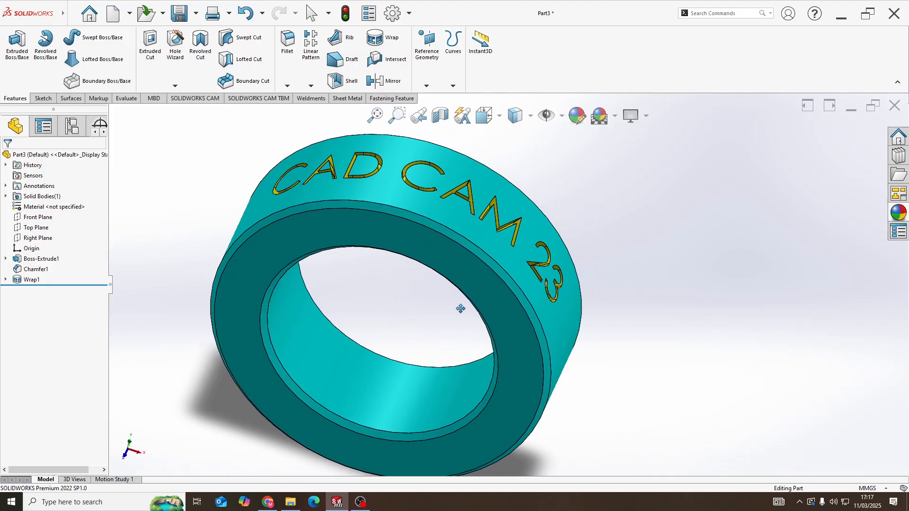
middle_click_drag(462, 294, 381, 479)
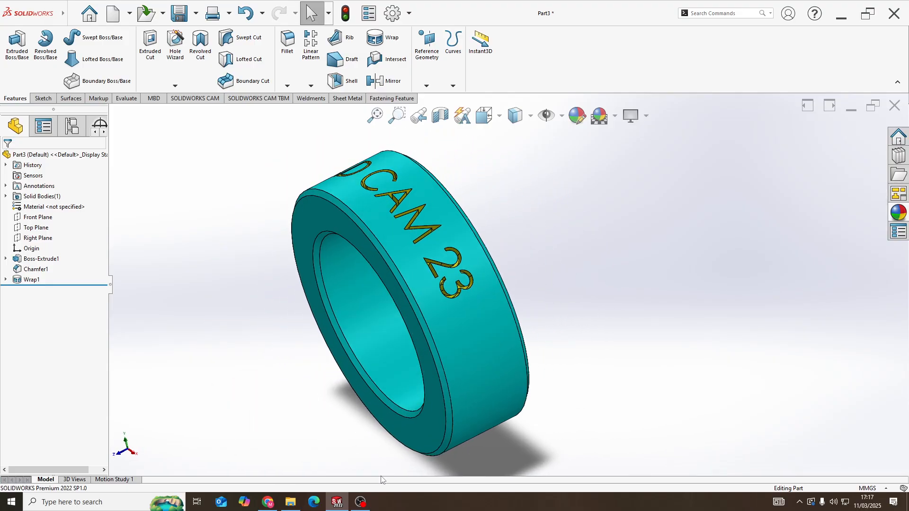